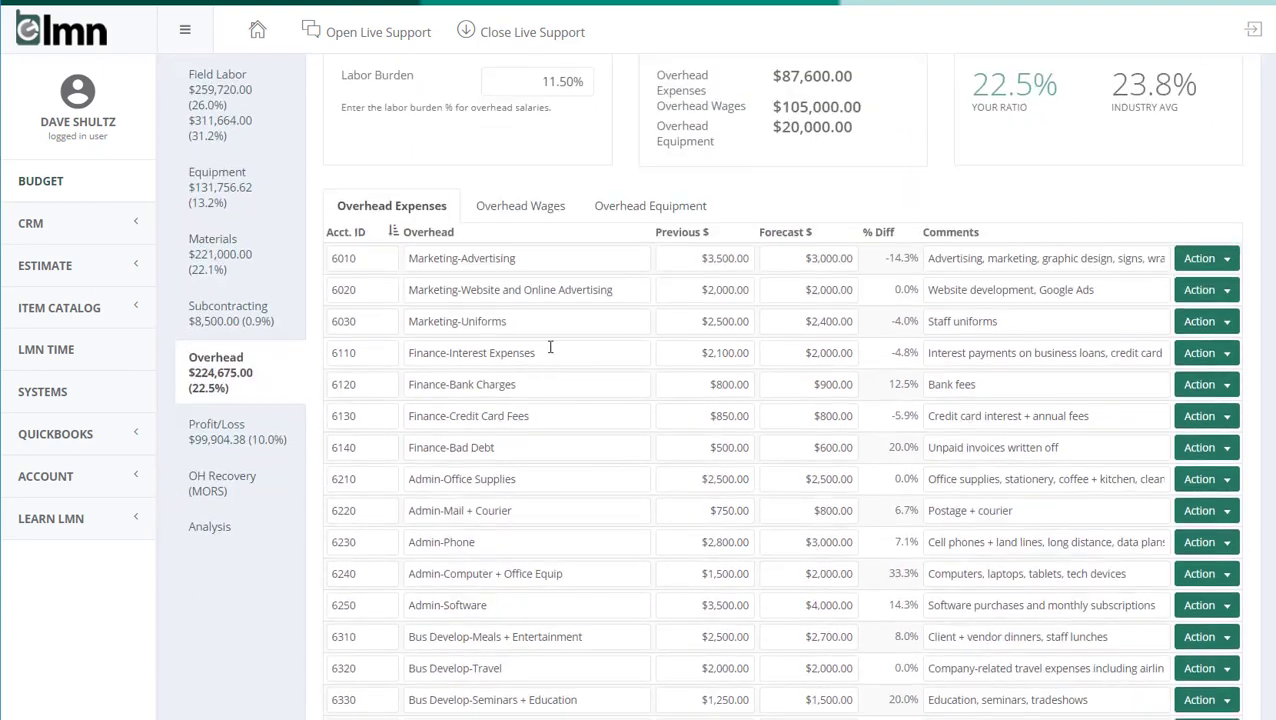
Step: Look over the overhead wages and then the overhead equipment entries of the overhead budget
{"action": "scroll", "coordinate": [545, 357], "scroll_direction": "up", "scroll_amount": 5}
{"action": "scroll", "coordinate": [543, 360], "scroll_direction": "up", "scroll_amount": 2}
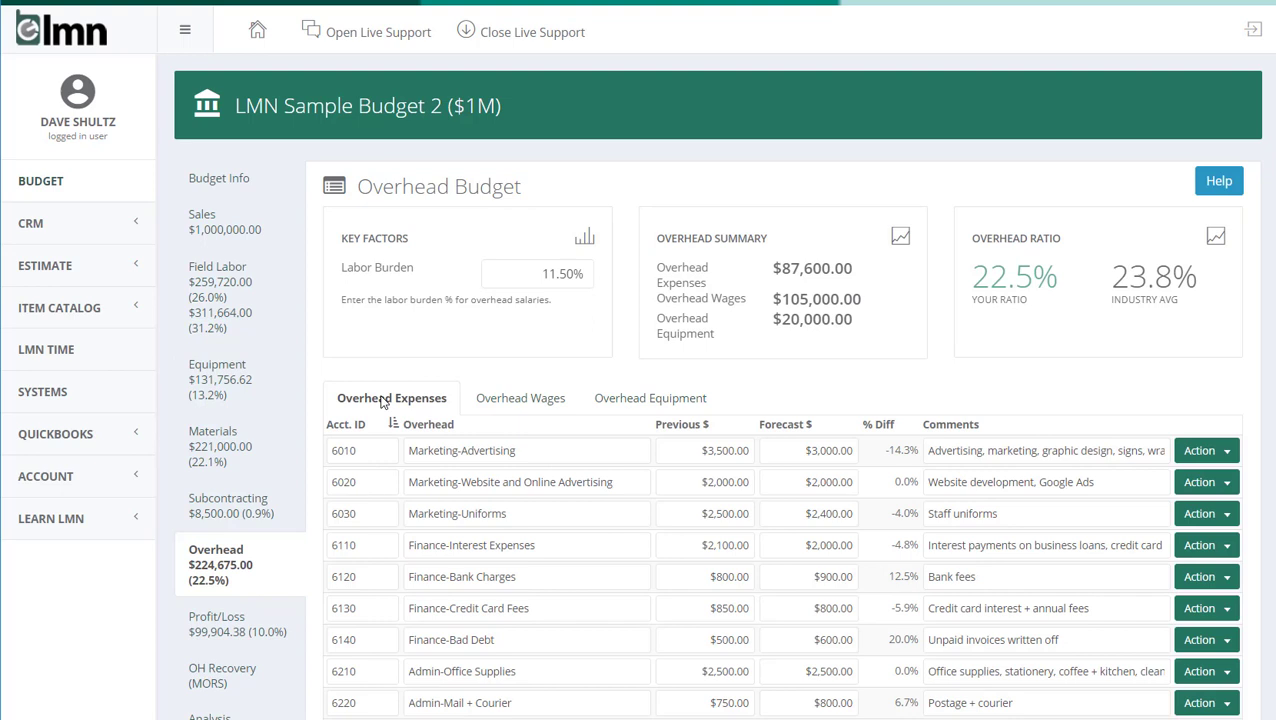
{"action": "left_click", "coordinate": [532, 402]}
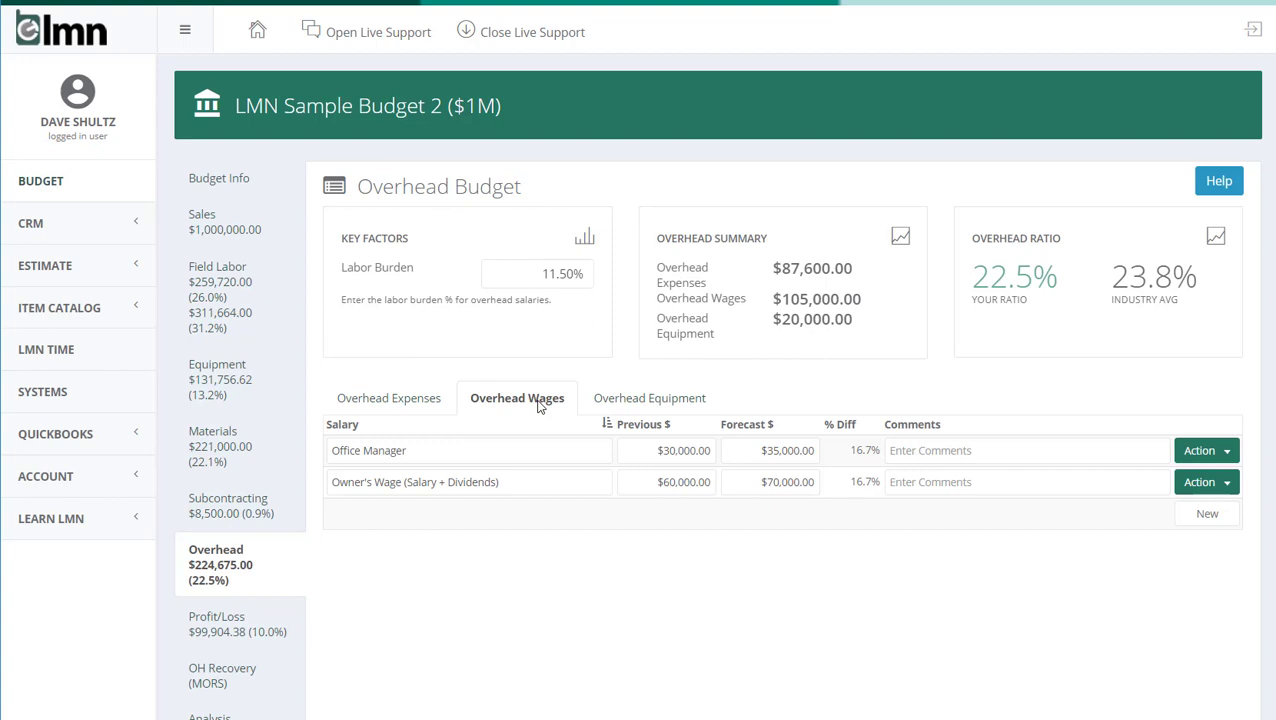
{"action": "left_click", "coordinate": [673, 397]}
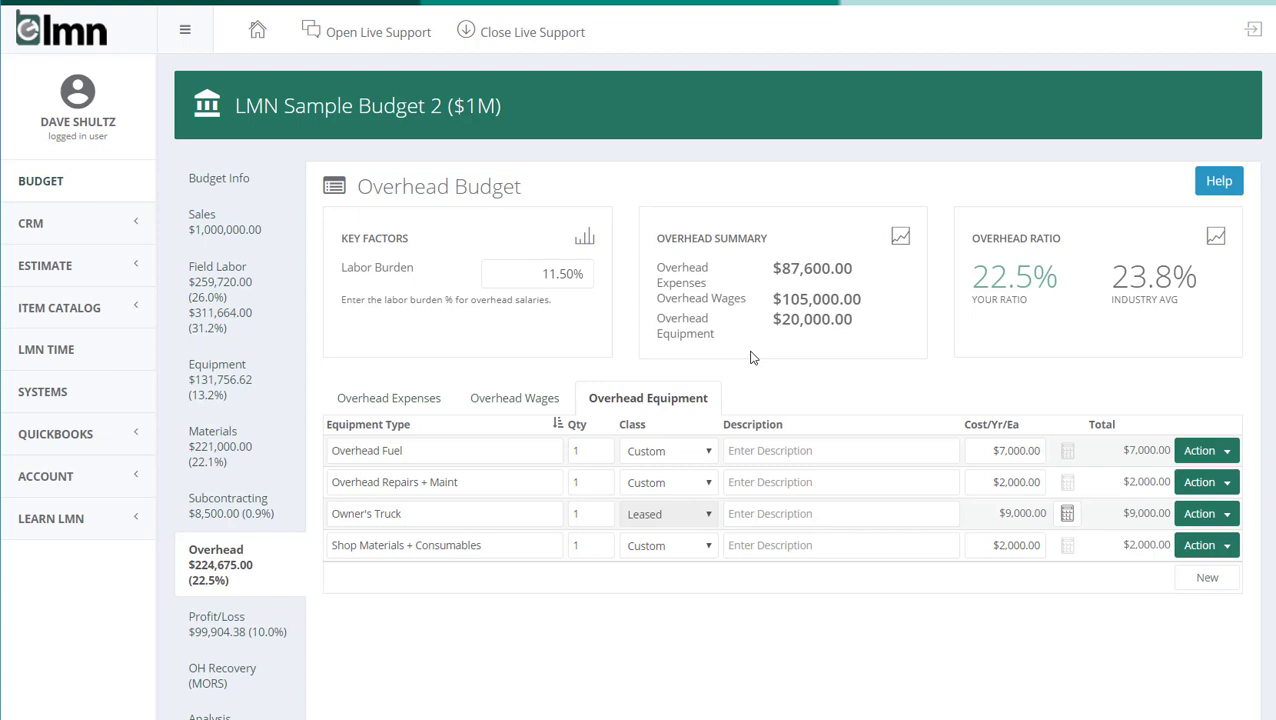
Step: Return to the overhead expenses and look through the list of expense accounts
{"action": "left_click", "coordinate": [381, 400]}
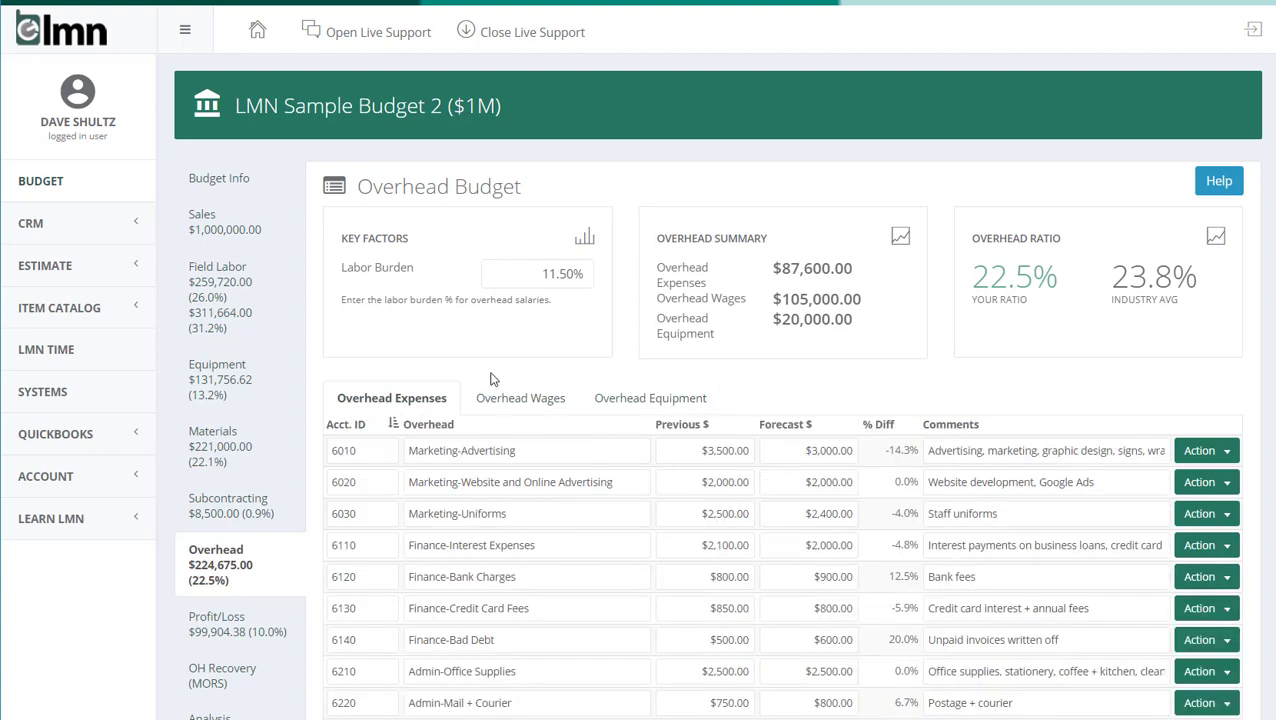
{"action": "scroll", "coordinate": [521, 349], "scroll_direction": "down", "scroll_amount": 3}
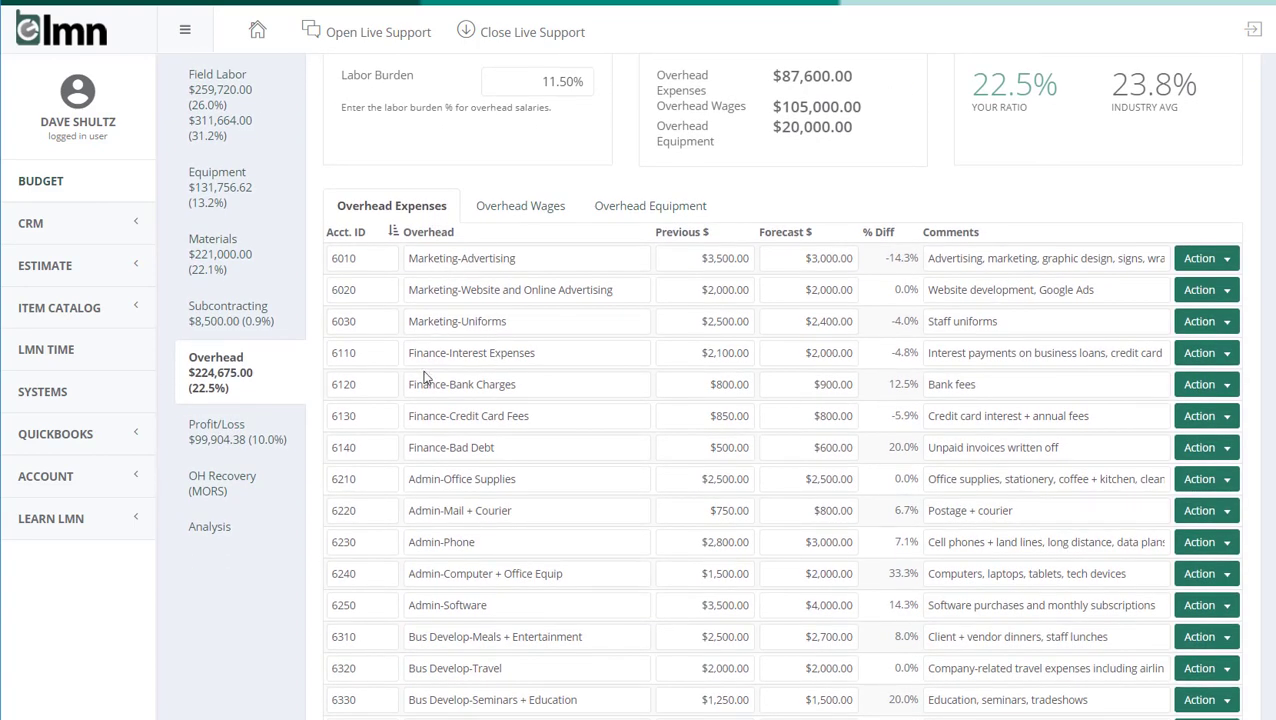
{"action": "scroll", "coordinate": [421, 372], "scroll_direction": "down", "scroll_amount": 5}
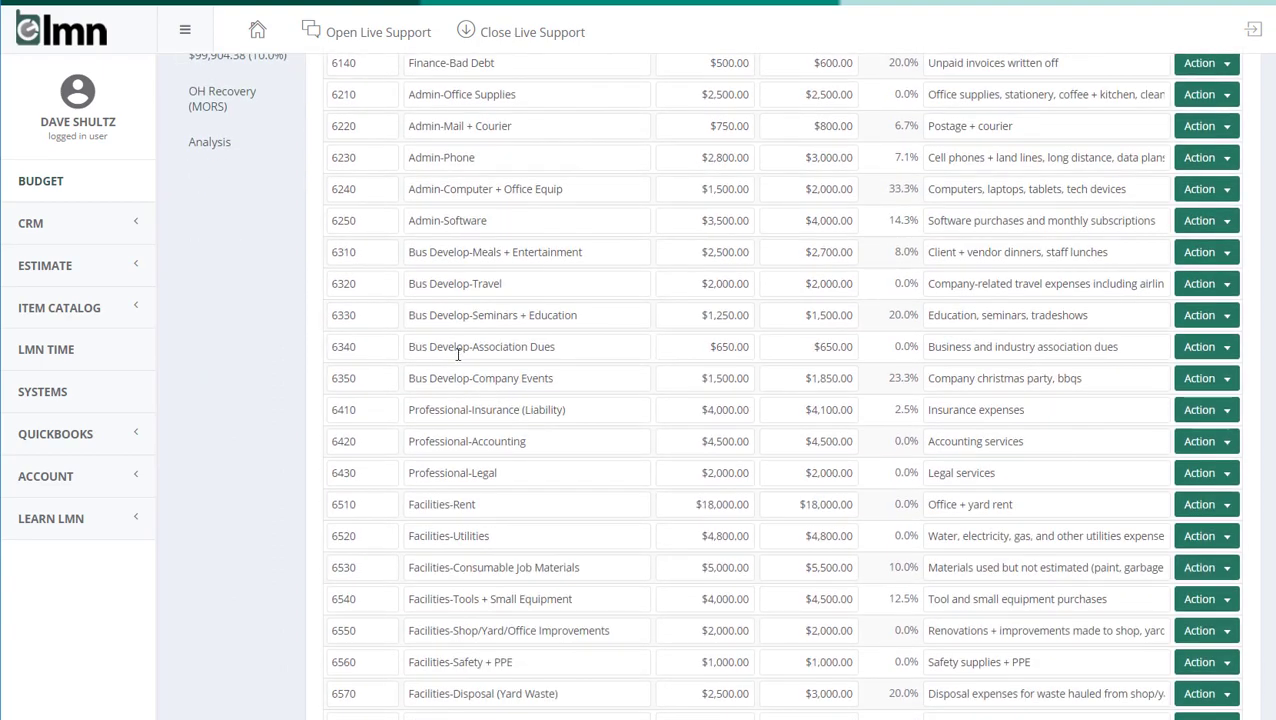
{"action": "scroll", "coordinate": [468, 352], "scroll_direction": "up", "scroll_amount": 8}
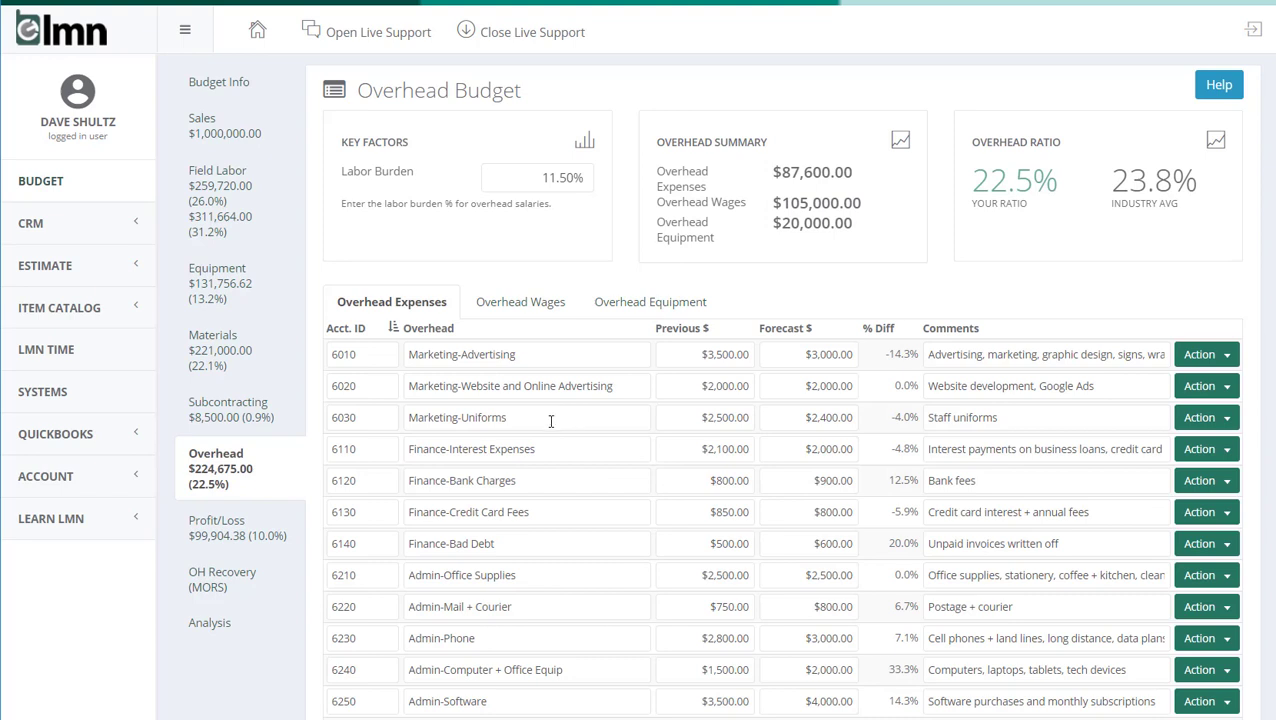
Step: Examine the Marketing-Advertising expense by highlighting its name, previous and forecast amounts and viewing the actions available for it
{"action": "left_click_drag", "start_coordinate": [700, 360], "coordinate": [882, 337]}
{"action": "left_click_drag", "start_coordinate": [550, 354], "coordinate": [404, 402]}
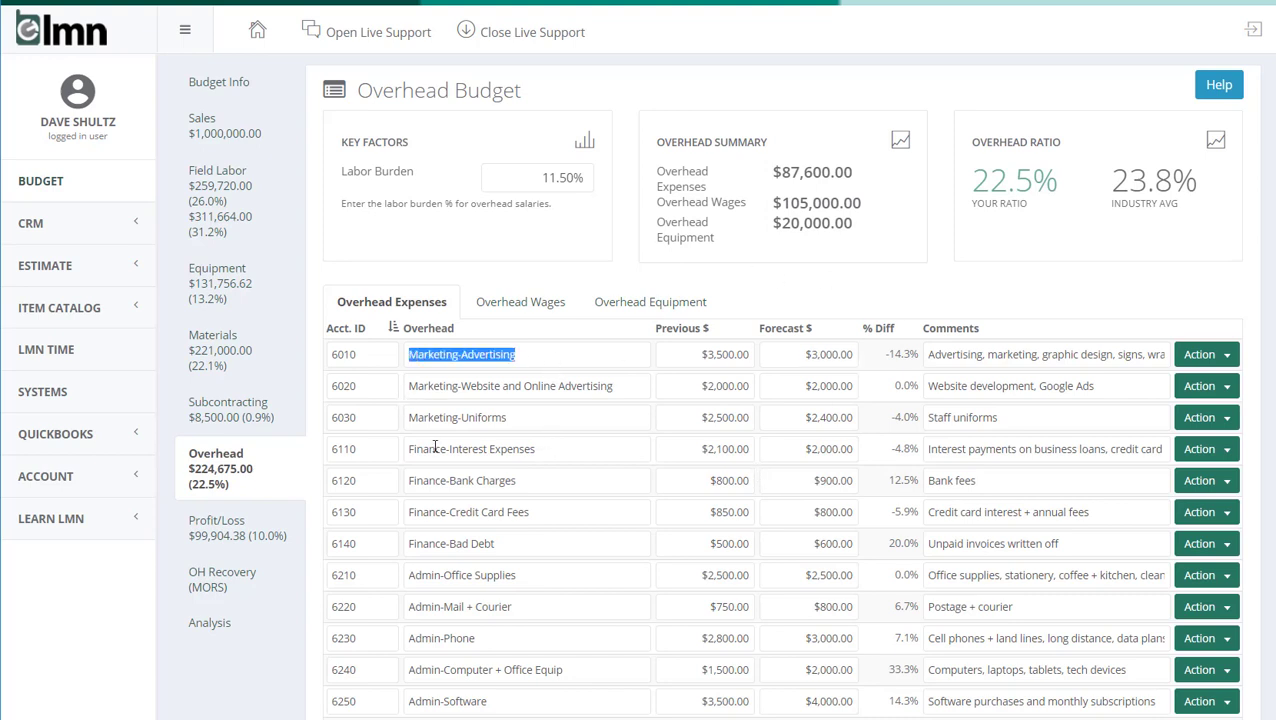
{"action": "left_click", "coordinate": [1210, 355]}
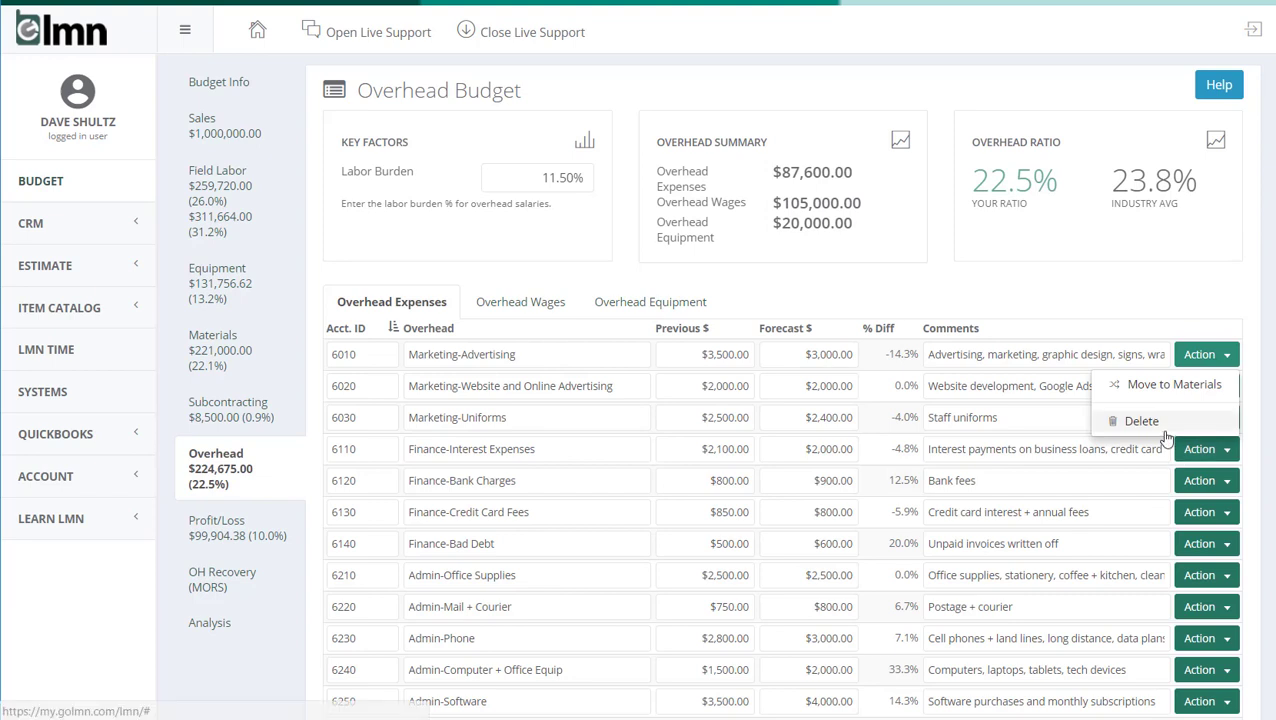
{"action": "left_click", "coordinate": [1084, 316]}
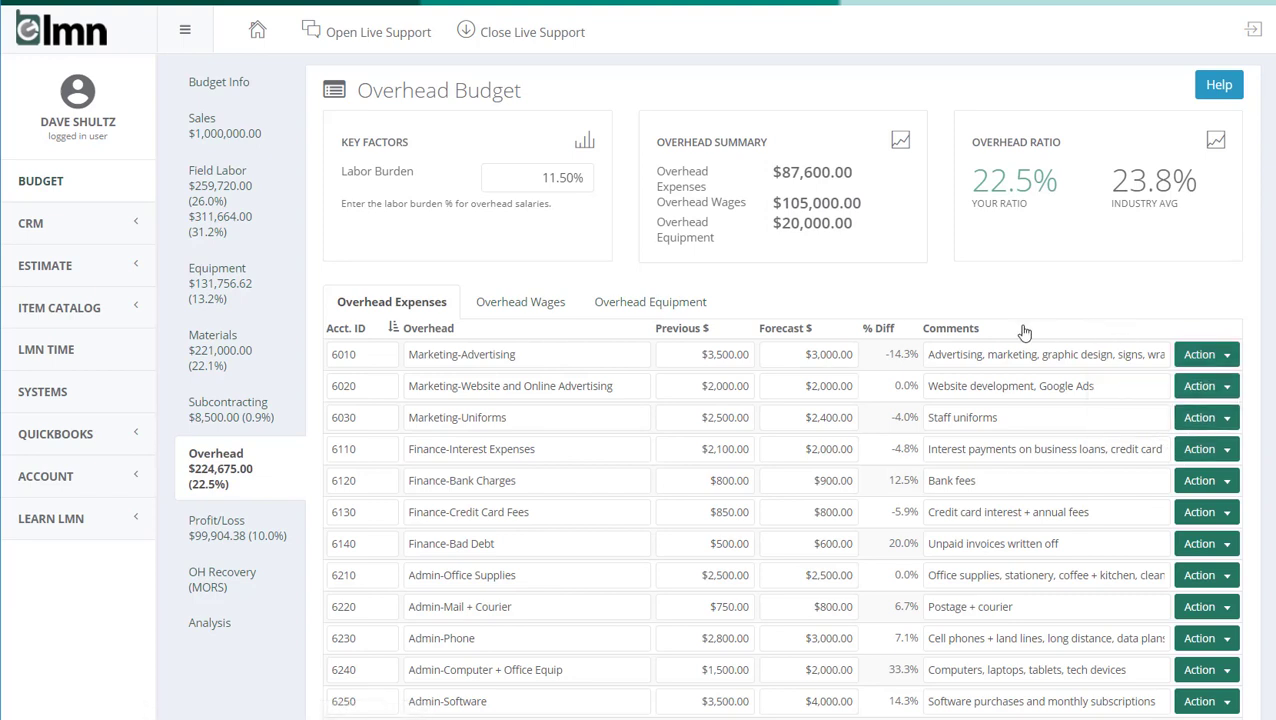
{"action": "left_click_drag", "start_coordinate": [551, 349], "coordinate": [406, 357]}
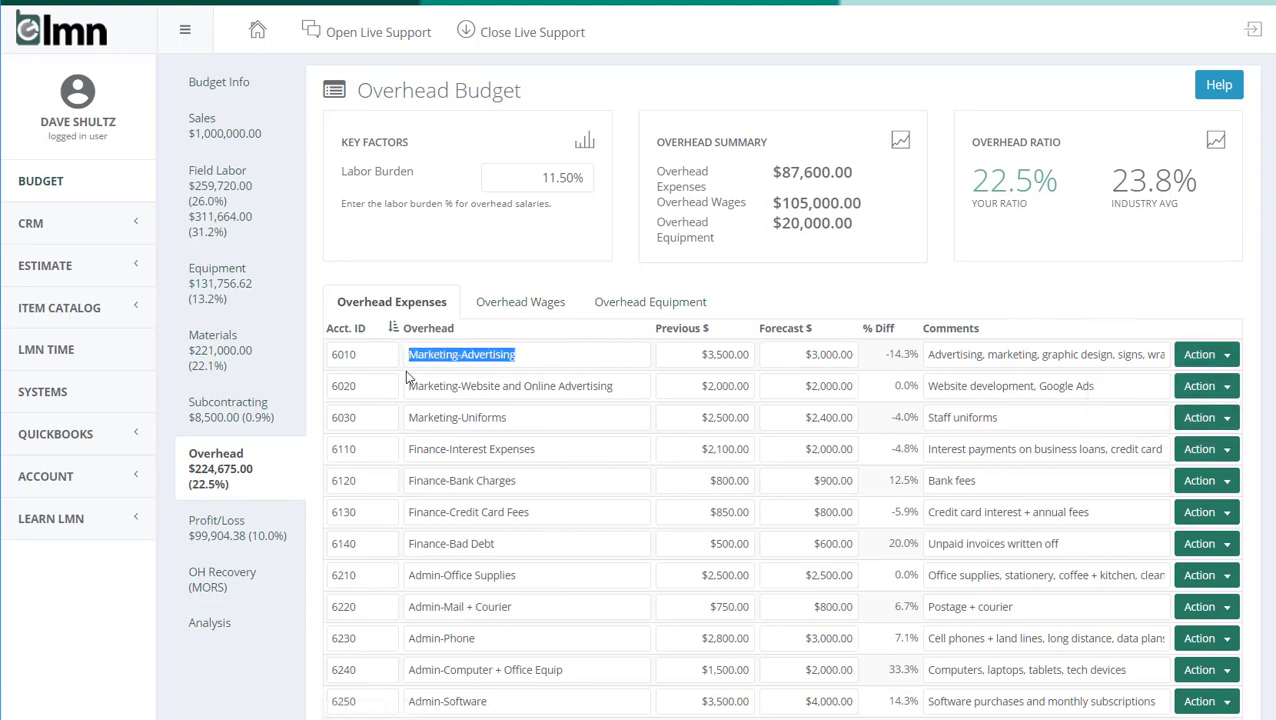
{"action": "left_click_drag", "start_coordinate": [690, 352], "coordinate": [762, 346]}
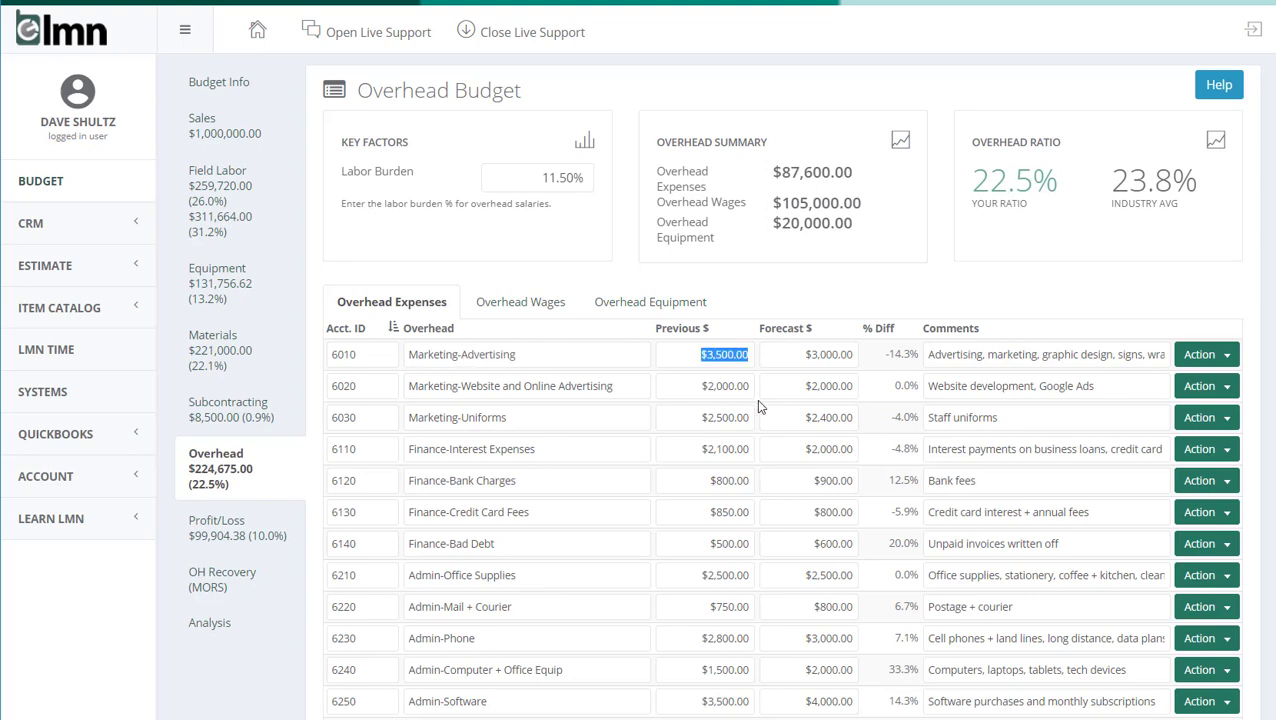
{"action": "left_click_drag", "start_coordinate": [848, 342], "coordinate": [800, 354]}
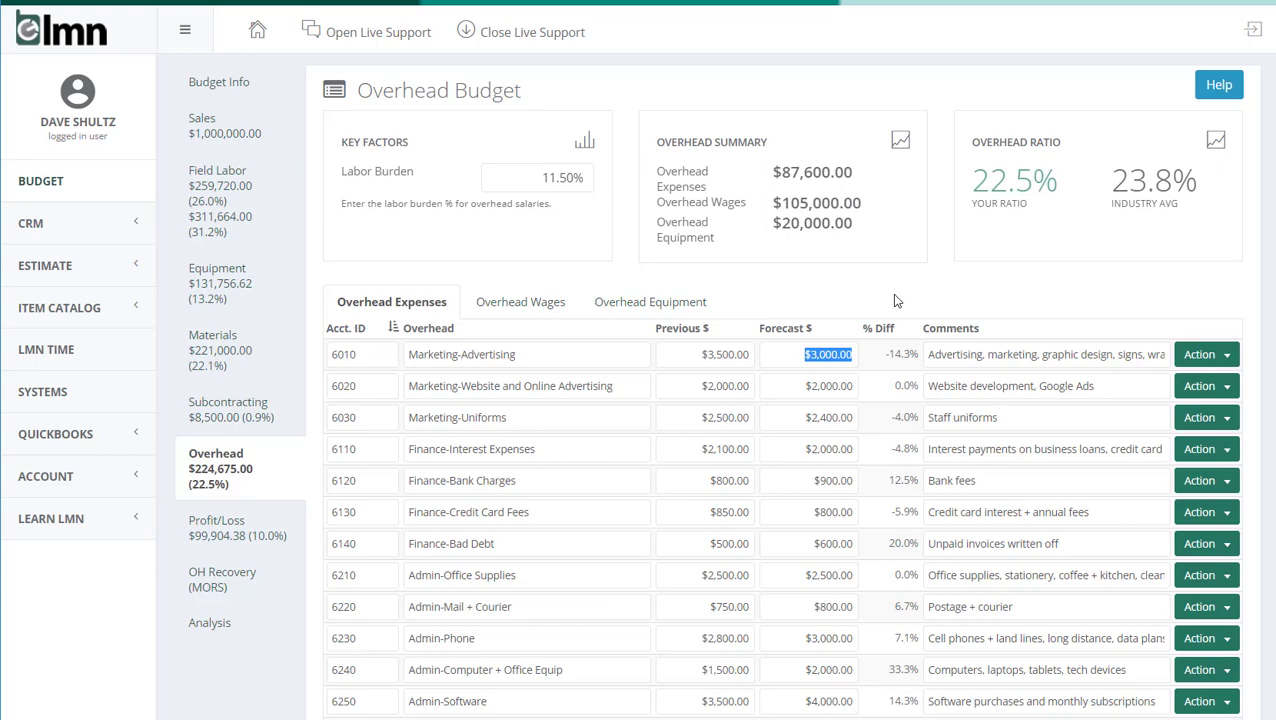
Step: Look through the overhead expense accounts from Marketing to Facilities and return to the start of the budget page
{"action": "scroll", "coordinate": [470, 546], "scroll_direction": "down", "scroll_amount": 5}
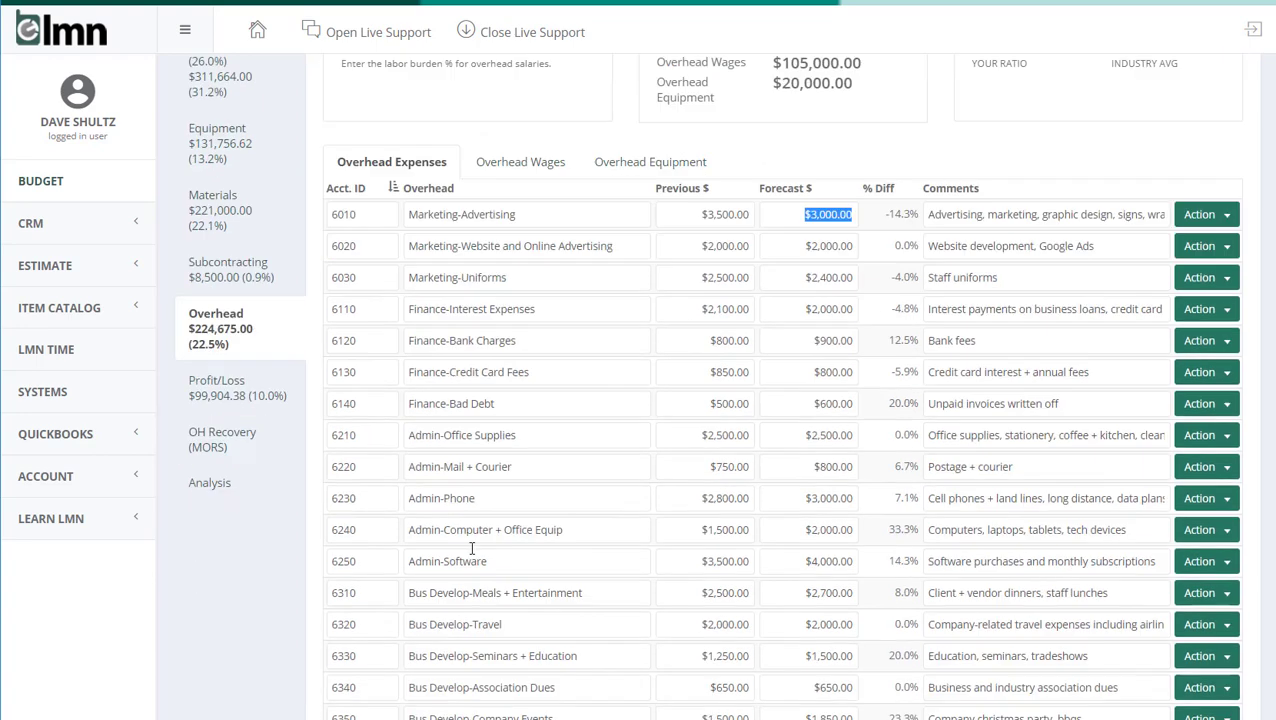
{"action": "scroll", "coordinate": [470, 546], "scroll_direction": "down", "scroll_amount": 2}
{"action": "scroll", "coordinate": [470, 546], "scroll_direction": "up", "scroll_amount": 8}
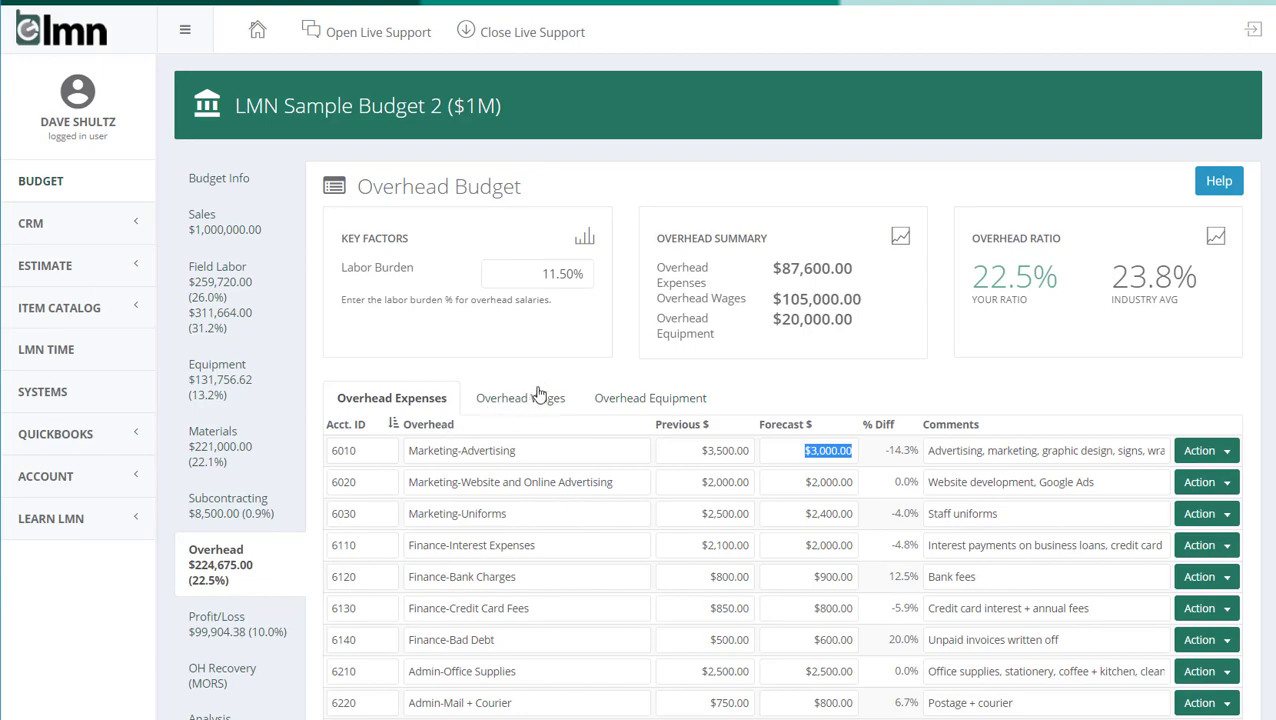
{"action": "scroll", "coordinate": [463, 496], "scroll_direction": "down", "scroll_amount": 7}
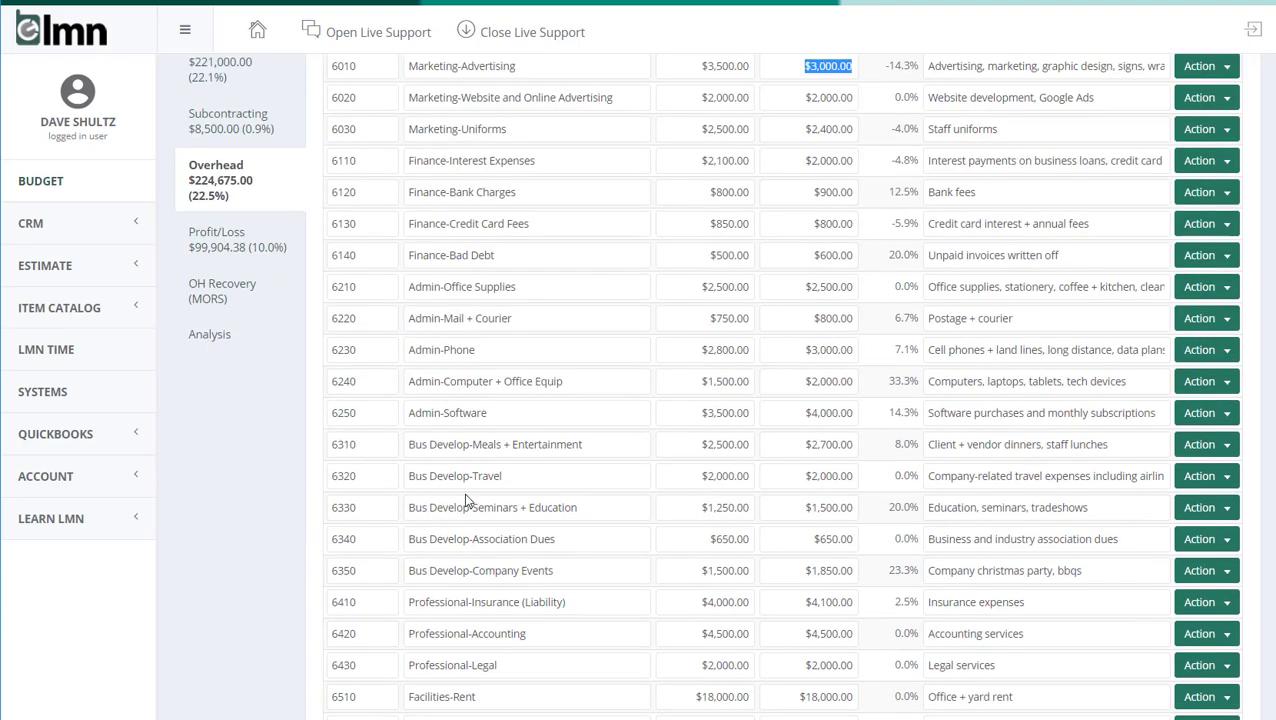
{"action": "scroll", "coordinate": [464, 498], "scroll_direction": "up", "scroll_amount": 4}
{"action": "scroll", "coordinate": [465, 494], "scroll_direction": "up", "scroll_amount": 3}
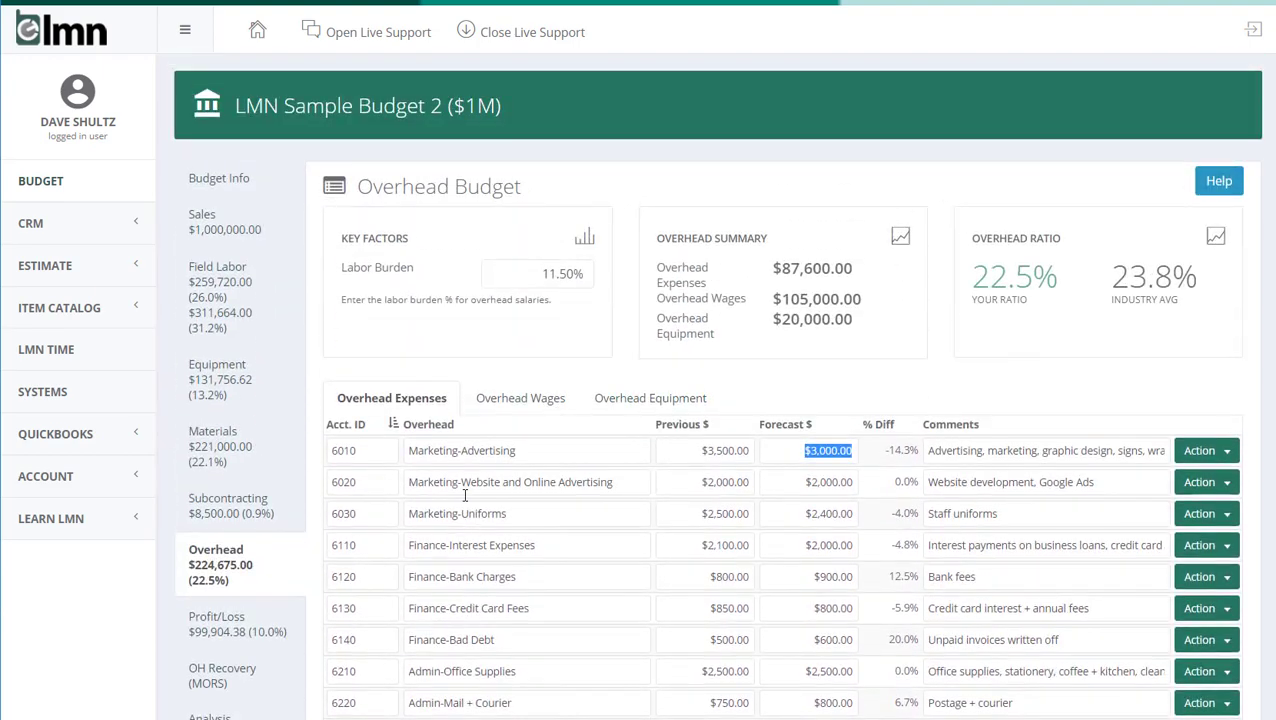
Step: Show the overhead wages and highlight the labor burden percentage for overhead salaries without changing it
{"action": "left_click", "coordinate": [533, 410]}
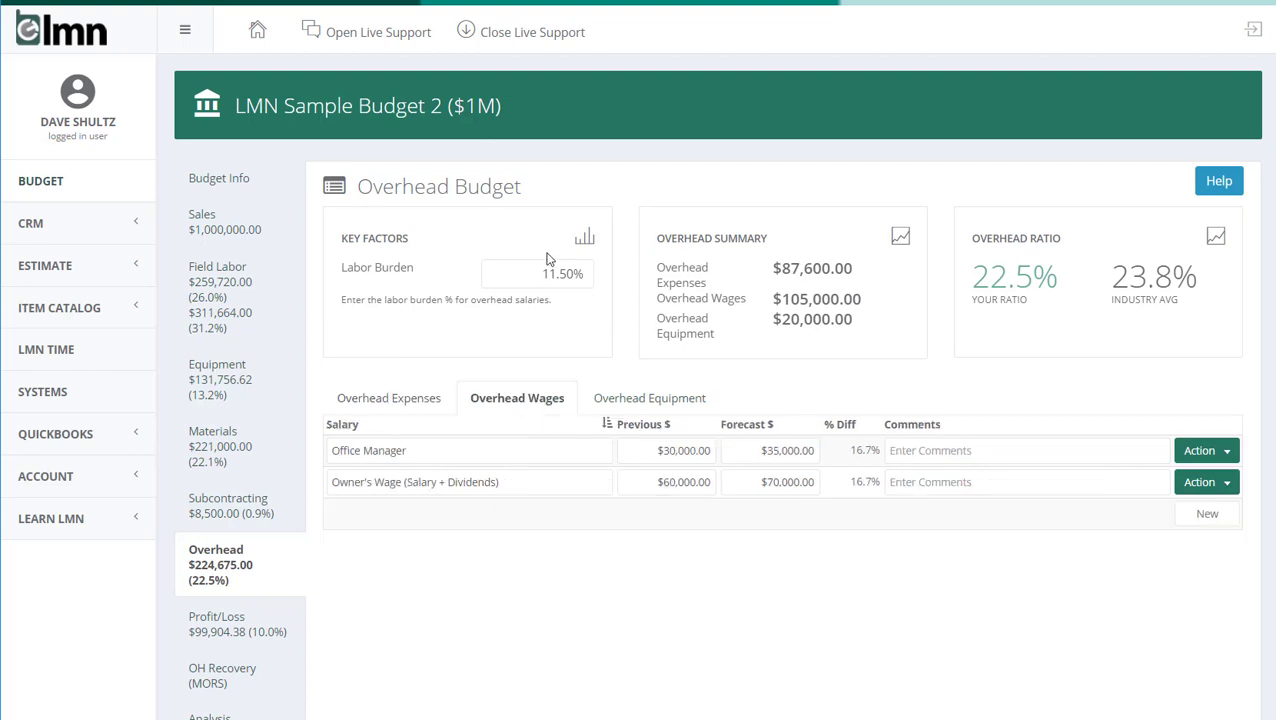
{"action": "left_click", "coordinate": [587, 266]}
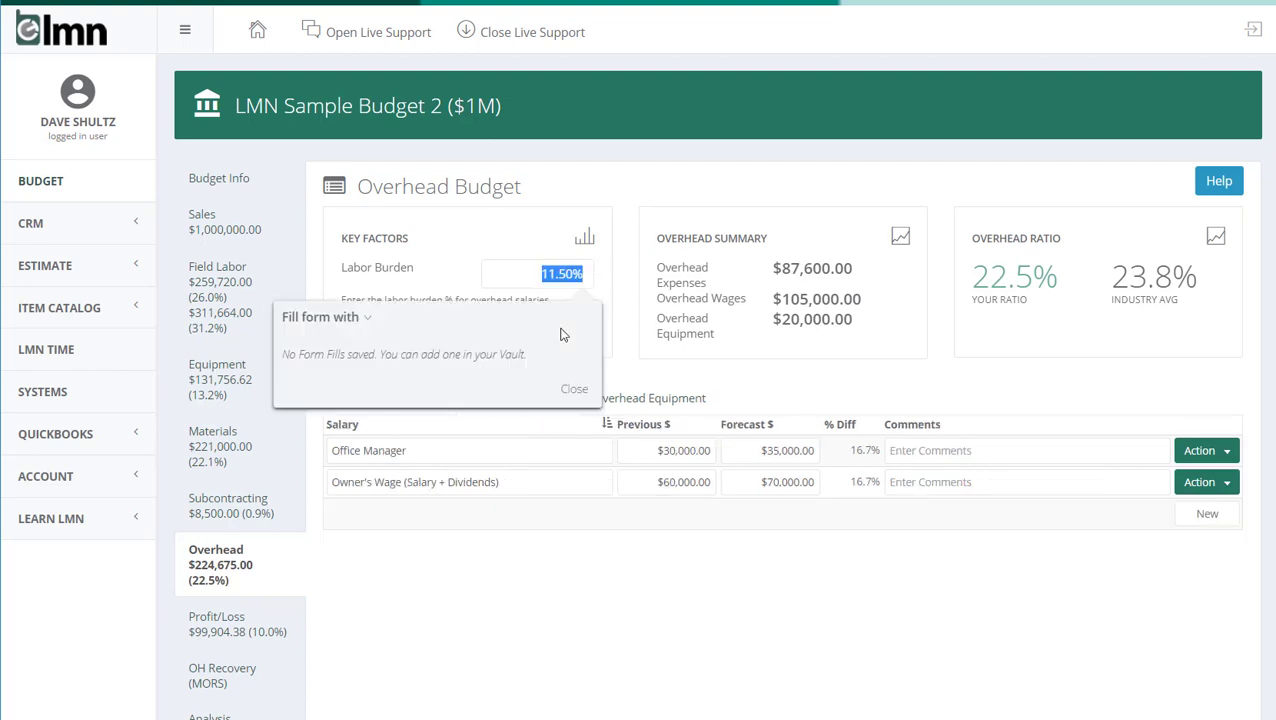
{"action": "left_click", "coordinate": [613, 232]}
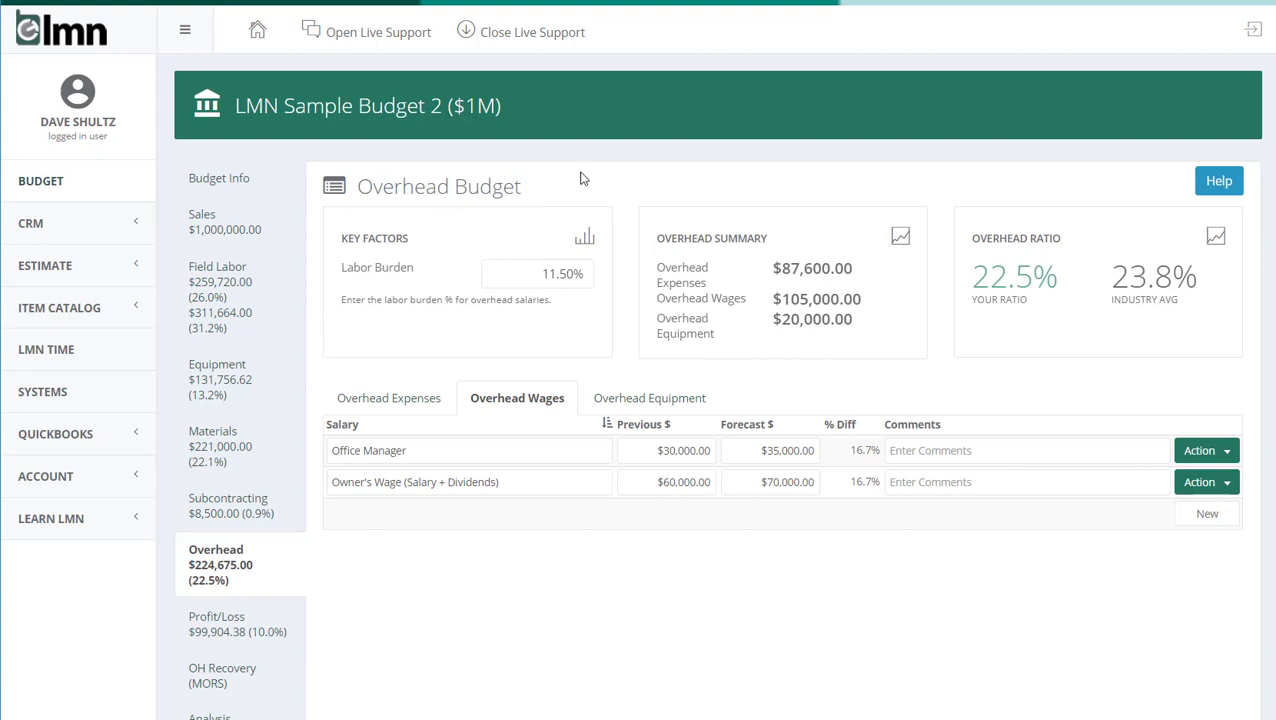
{"action": "left_click", "coordinate": [518, 270]}
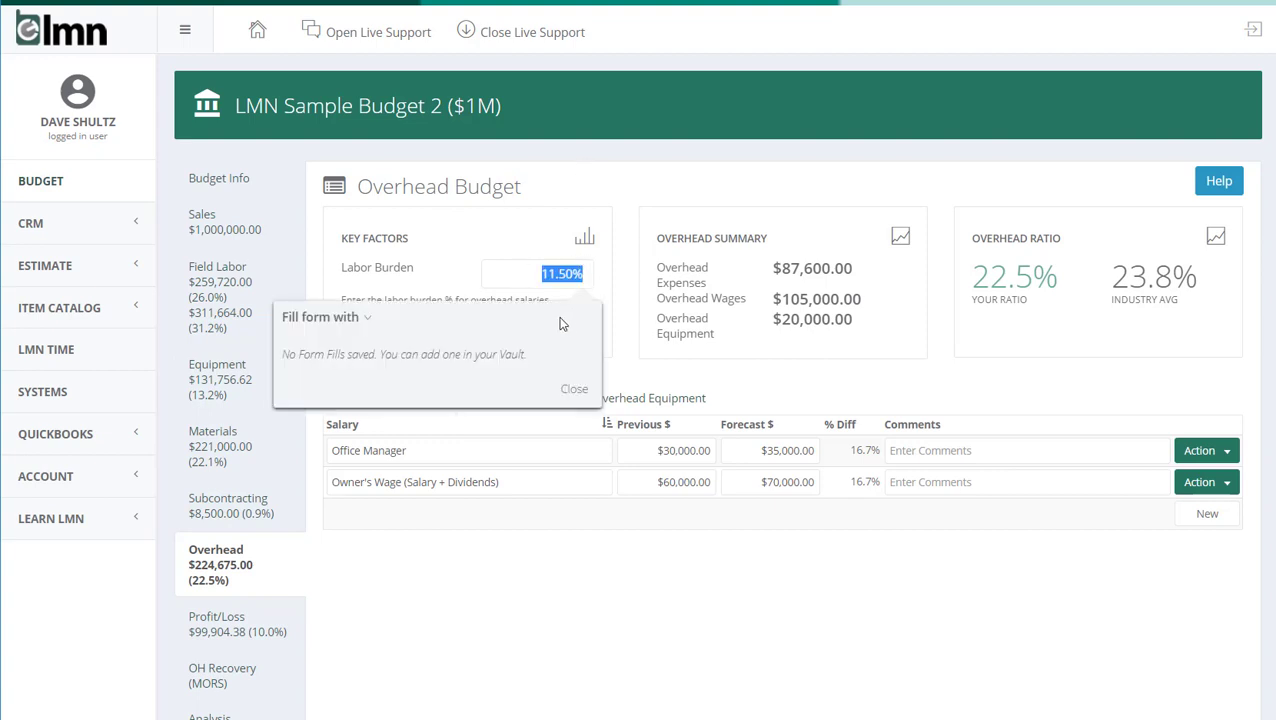
{"action": "left_click", "coordinate": [615, 276]}
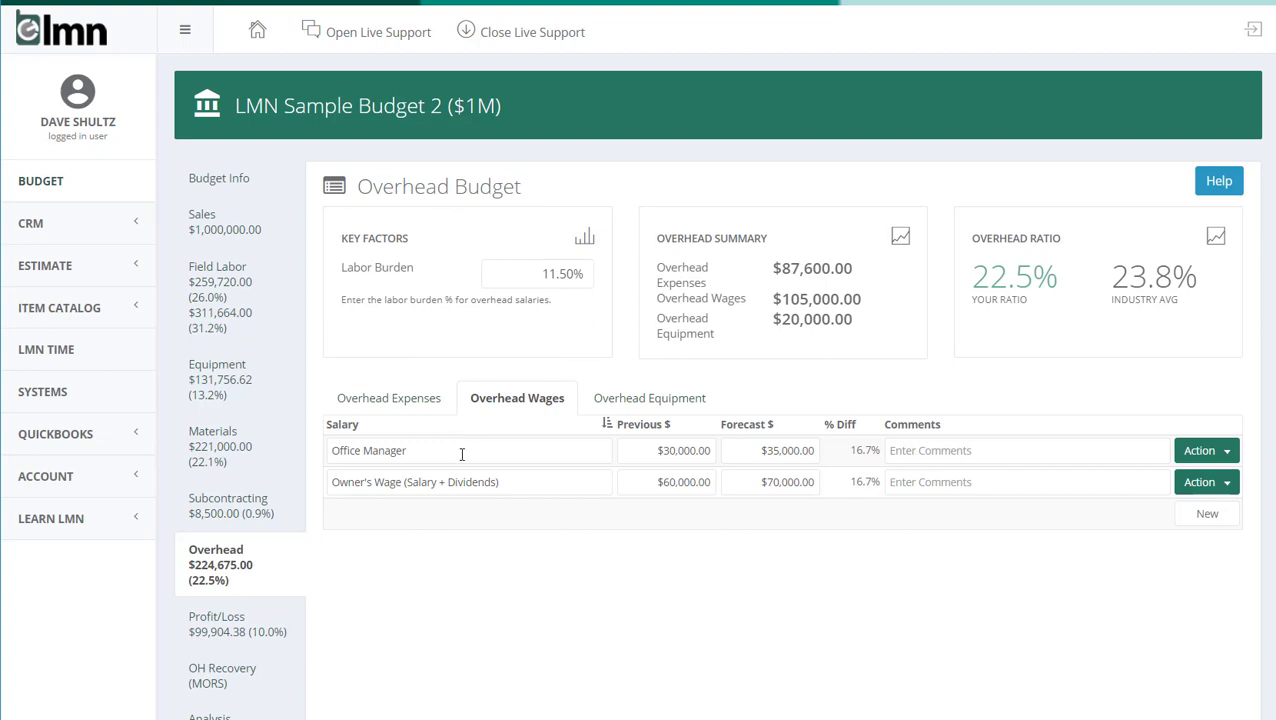
Step: Highlight the names and the previous and forecast amounts of the Office Manager and Owner's Wage salaries for review
{"action": "left_click_drag", "start_coordinate": [422, 451], "coordinate": [322, 478]}
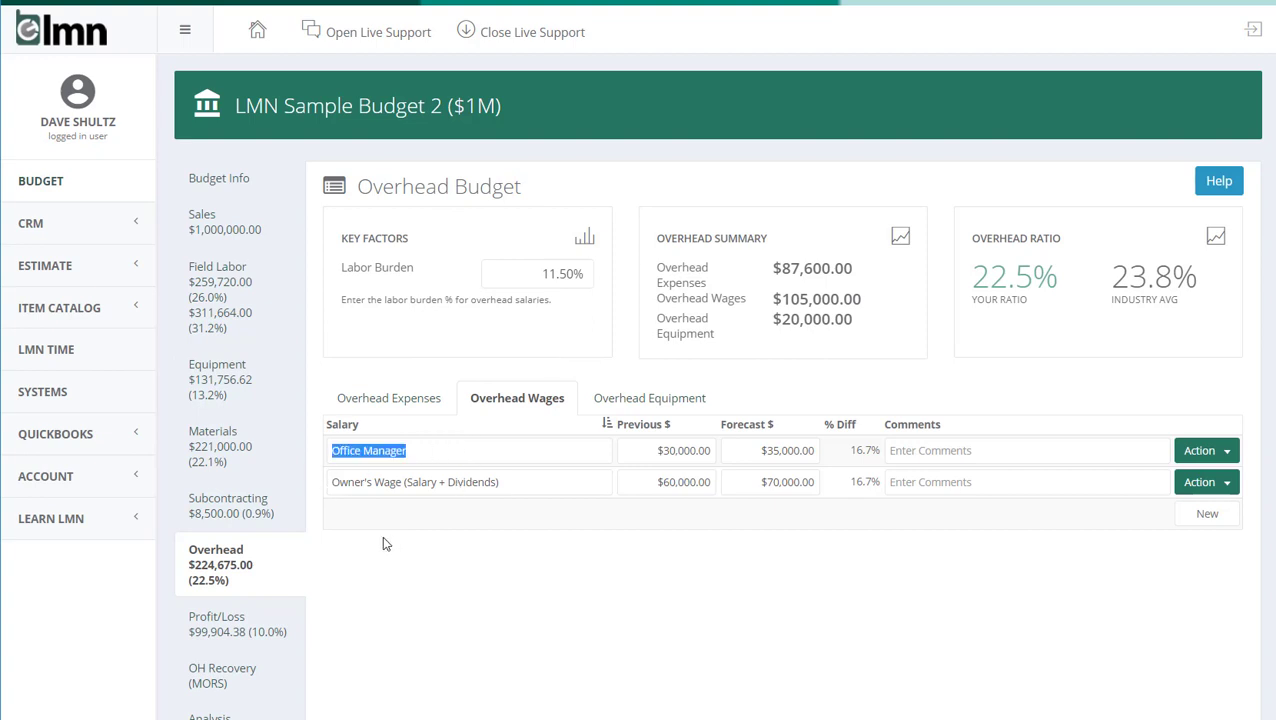
{"action": "left_click_drag", "start_coordinate": [649, 455], "coordinate": [714, 490]}
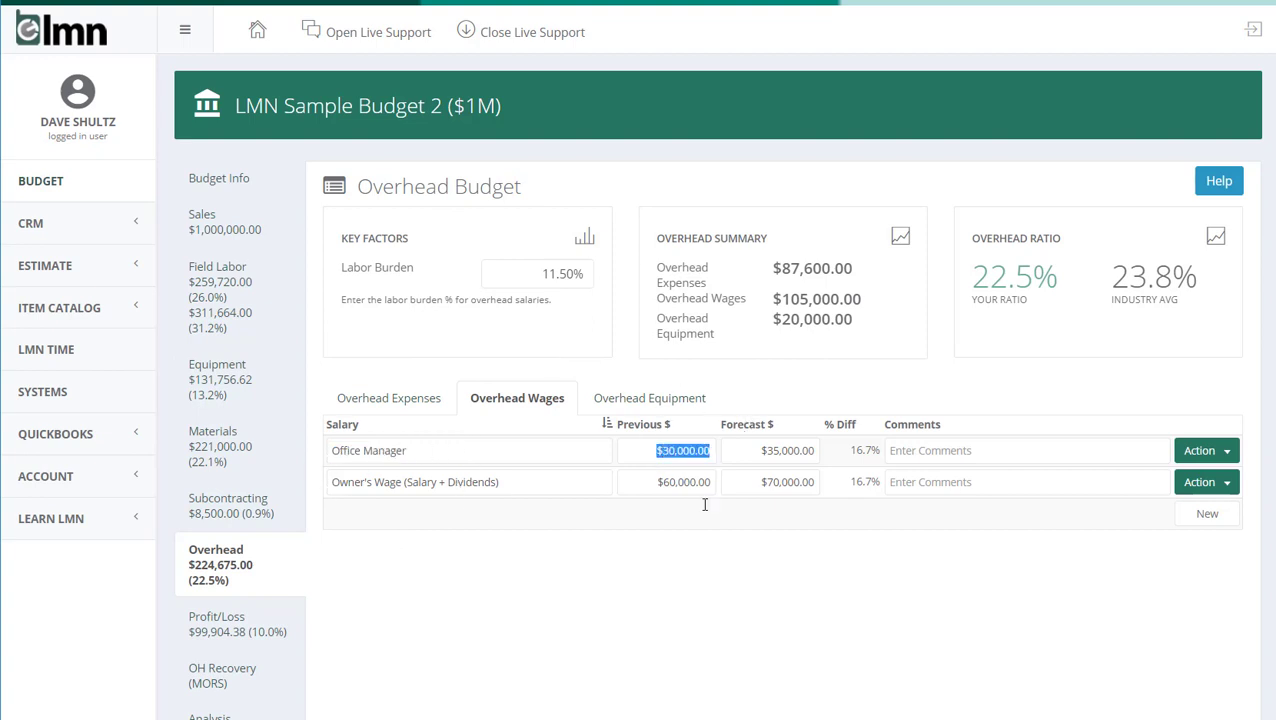
{"action": "left_click_drag", "start_coordinate": [752, 450], "coordinate": [826, 428]}
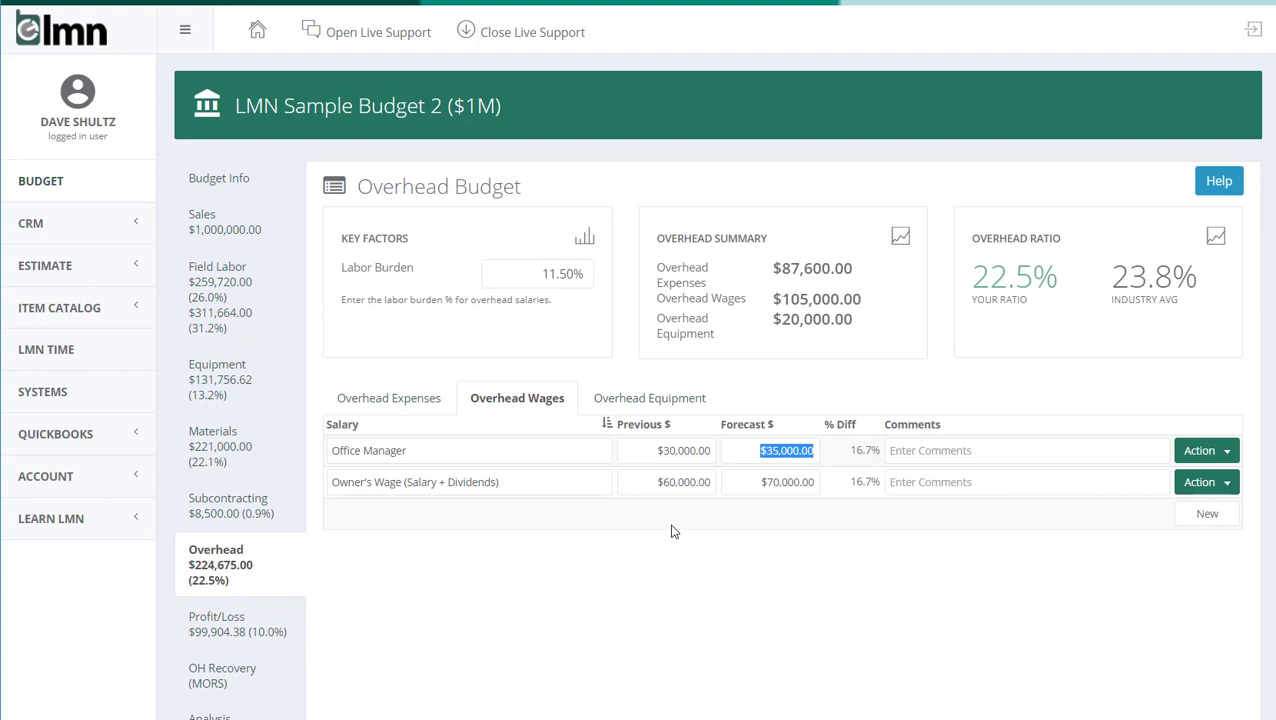
{"action": "left_click_drag", "start_coordinate": [648, 490], "coordinate": [757, 458]}
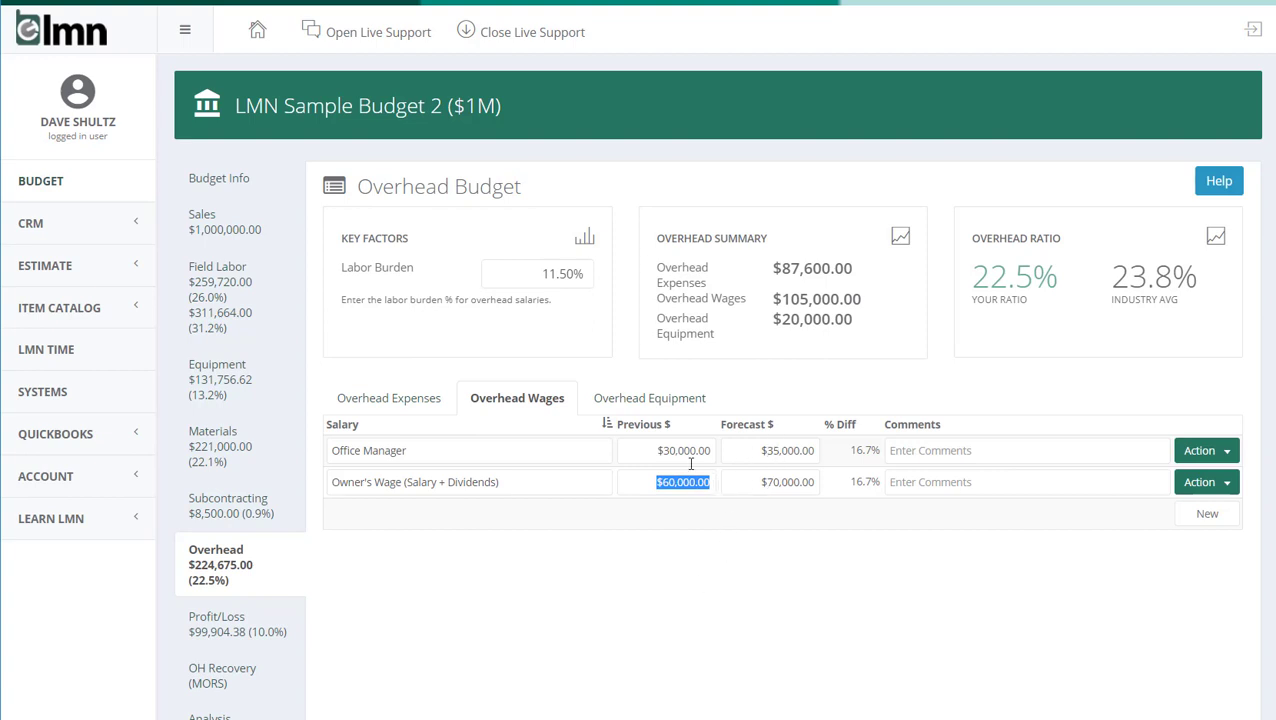
{"action": "left_click", "coordinate": [694, 545]}
{"action": "left_click_drag", "start_coordinate": [497, 481], "coordinate": [330, 500]}
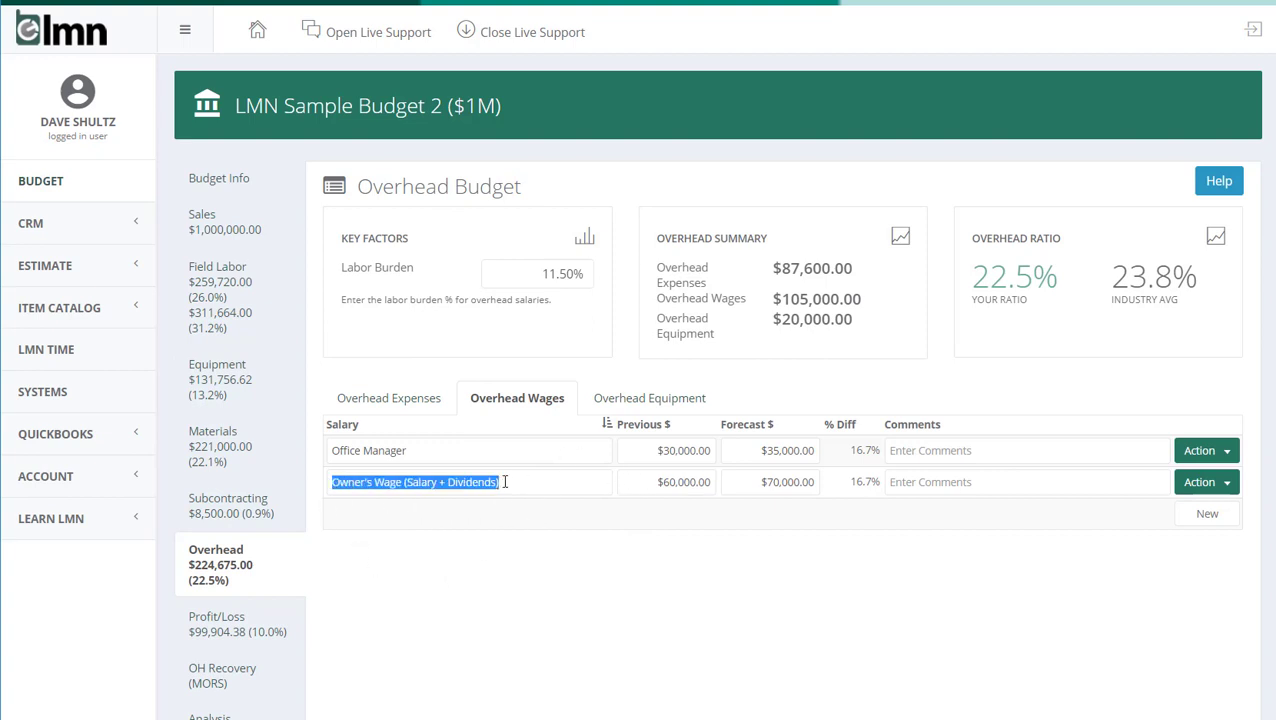
{"action": "left_click_drag", "start_coordinate": [742, 483], "coordinate": [826, 475]}
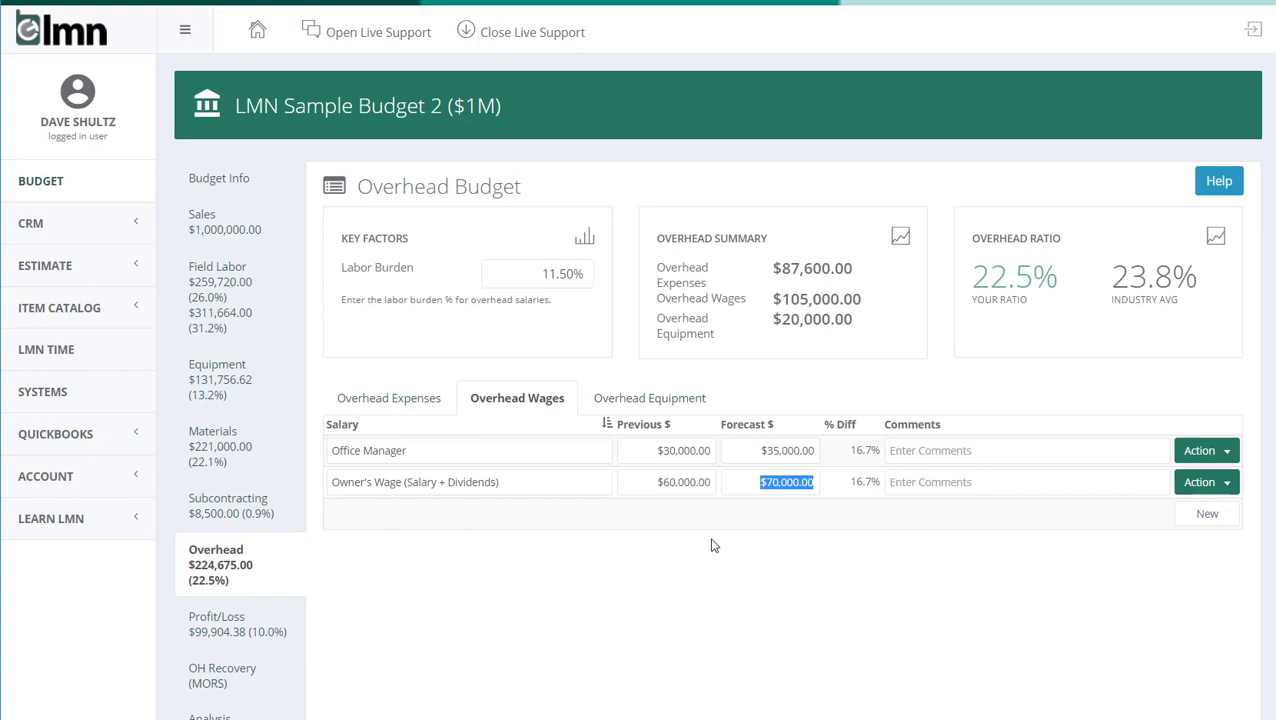
Step: Show the overhead equipment and inspect the Leased Equipment Calculator for the Owner's Truck, closing it without changes
{"action": "left_click", "coordinate": [644, 400]}
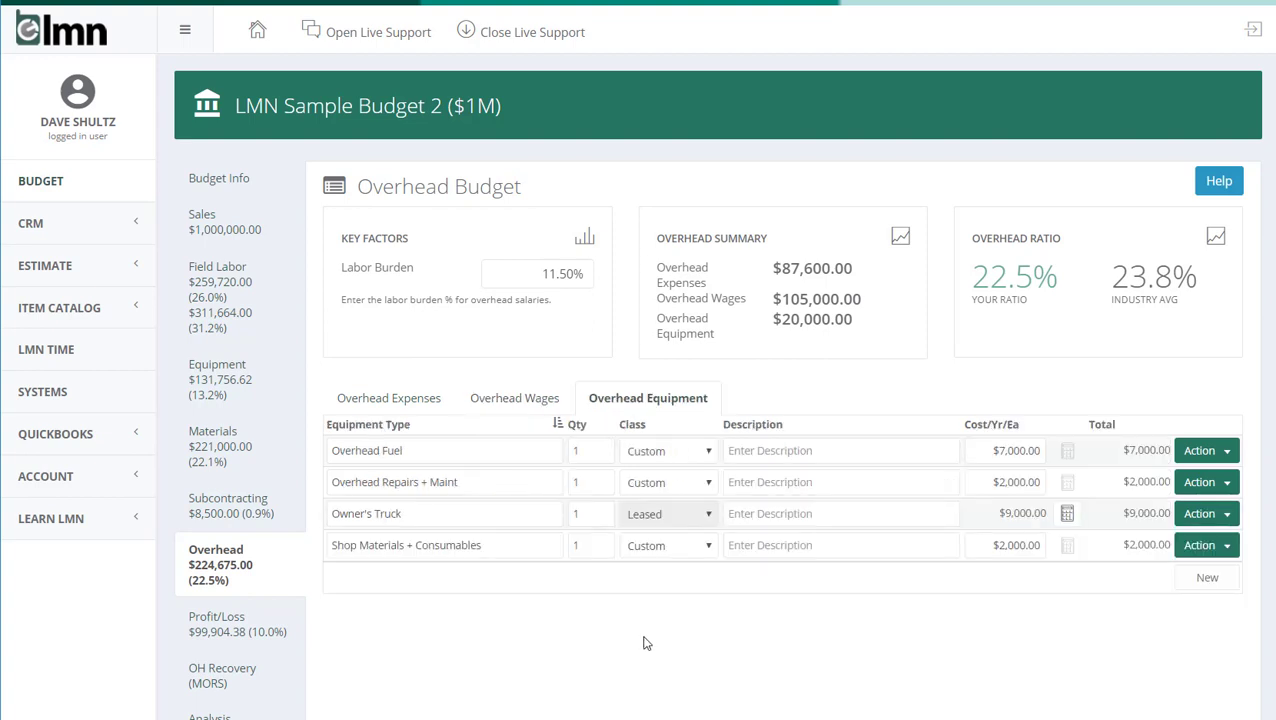
{"action": "left_click", "coordinate": [1067, 513]}
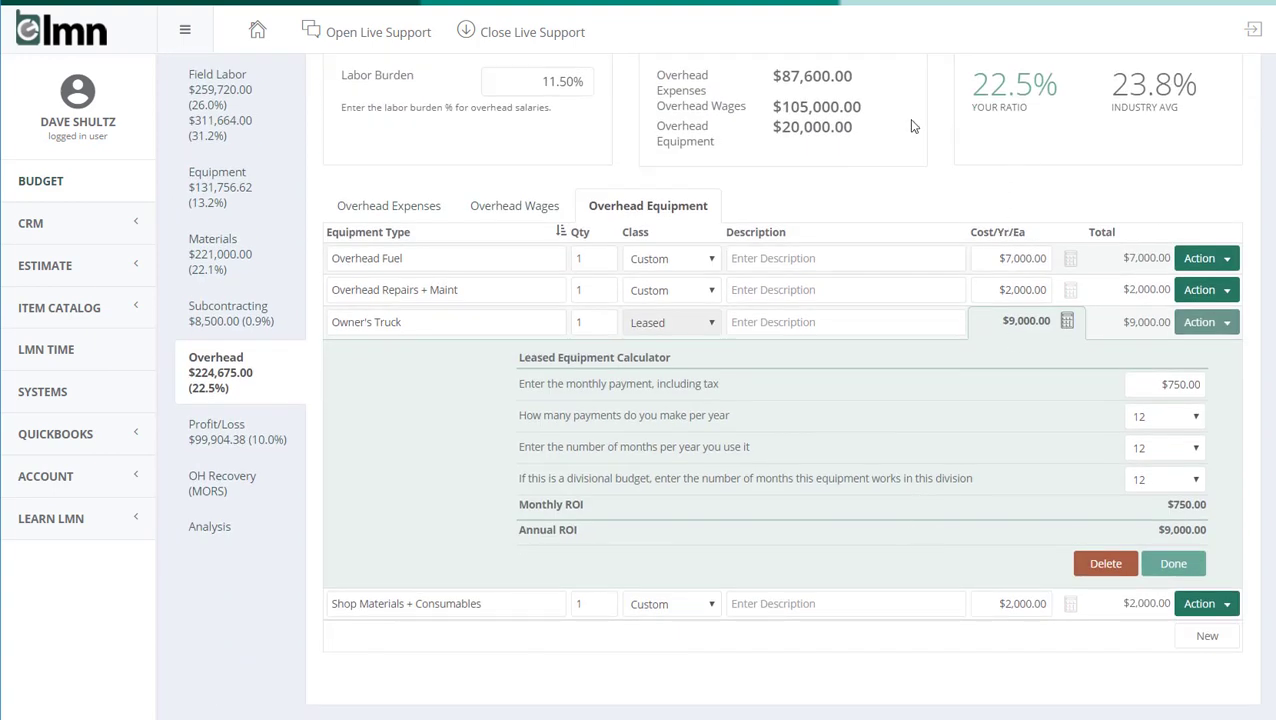
{"action": "left_click", "coordinate": [1176, 564]}
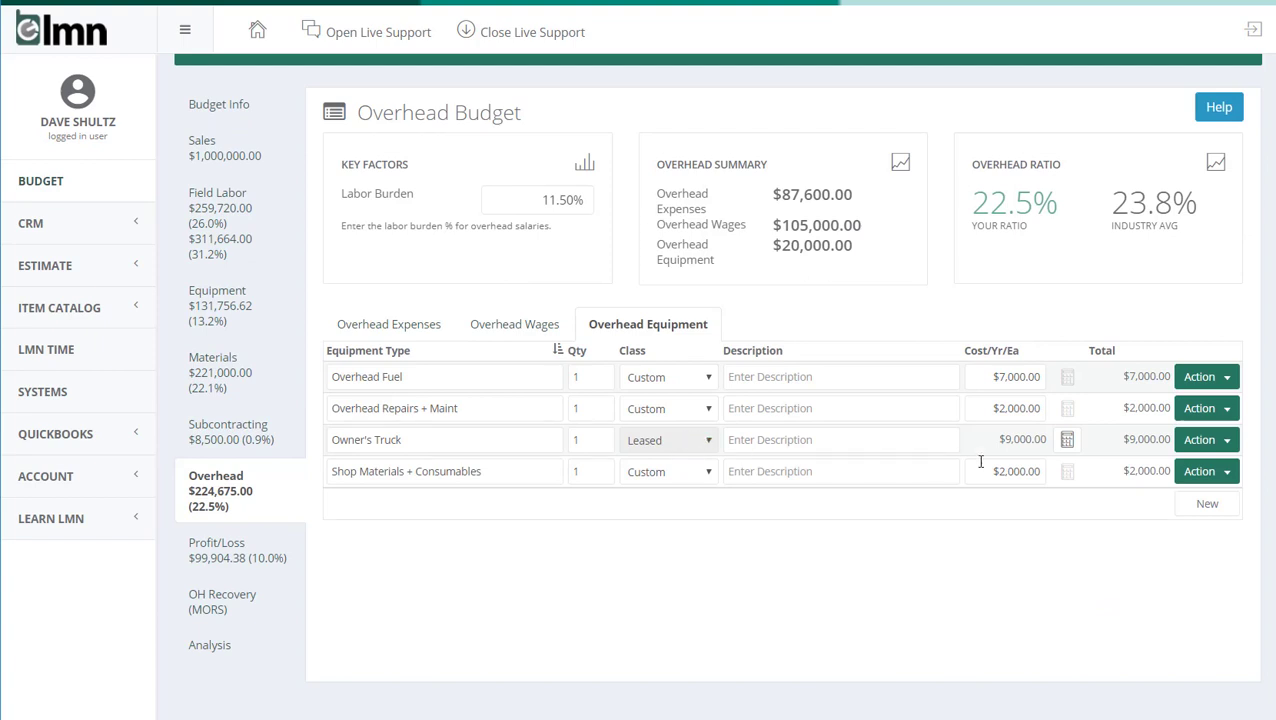
{"action": "left_click", "coordinate": [1068, 440]}
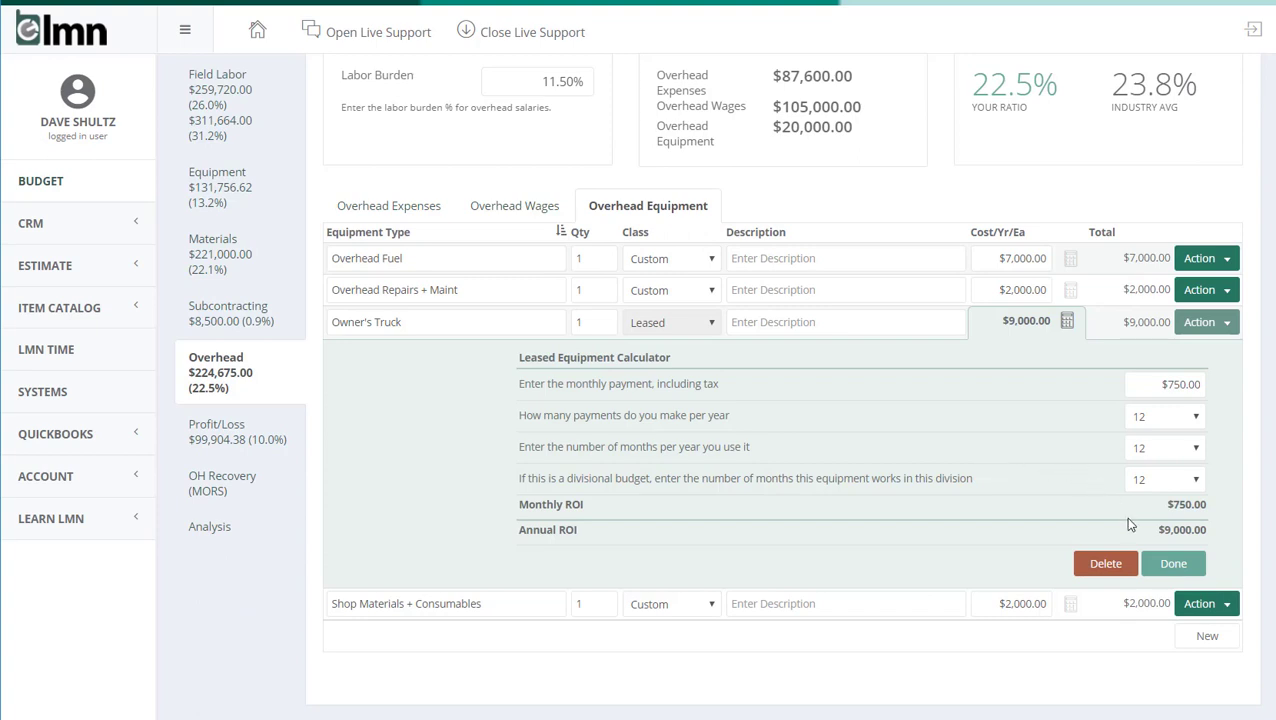
{"action": "left_click", "coordinate": [1173, 566]}
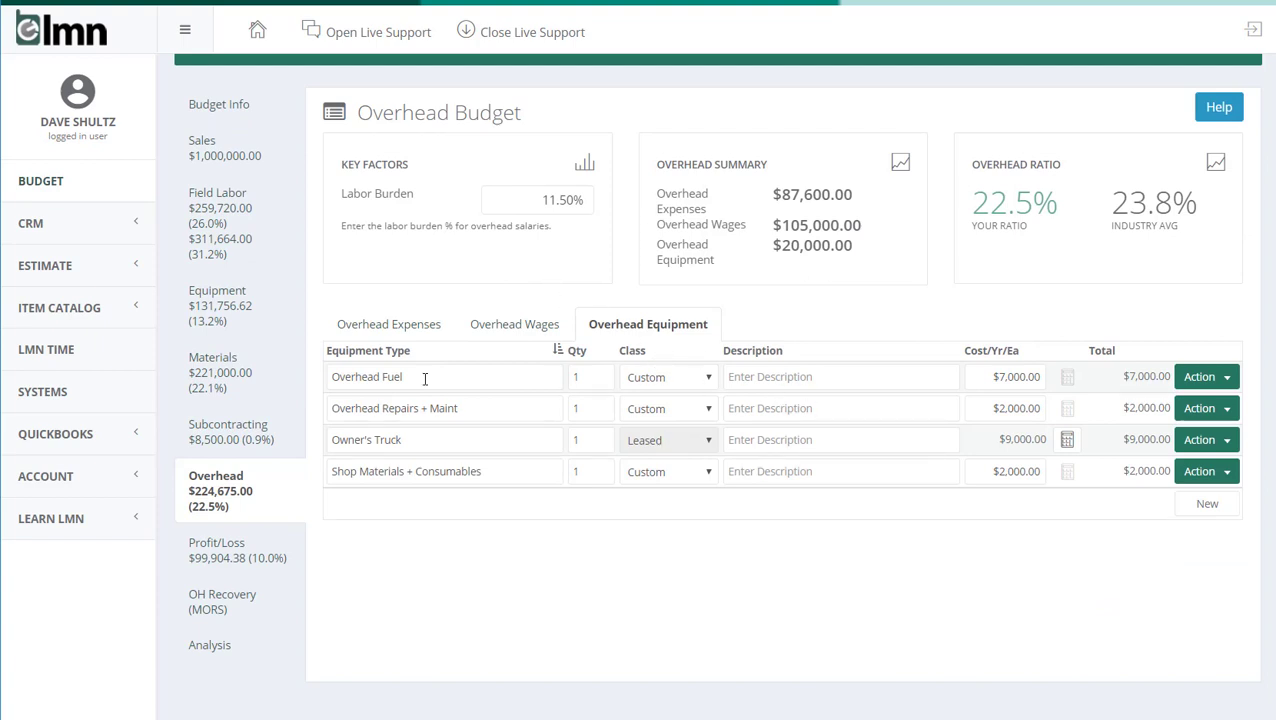
Step: Highlight the Overhead Fuel and Overhead Repairs + Maint names in the overhead equipment list for review
{"action": "left_click_drag", "start_coordinate": [427, 376], "coordinate": [327, 374]}
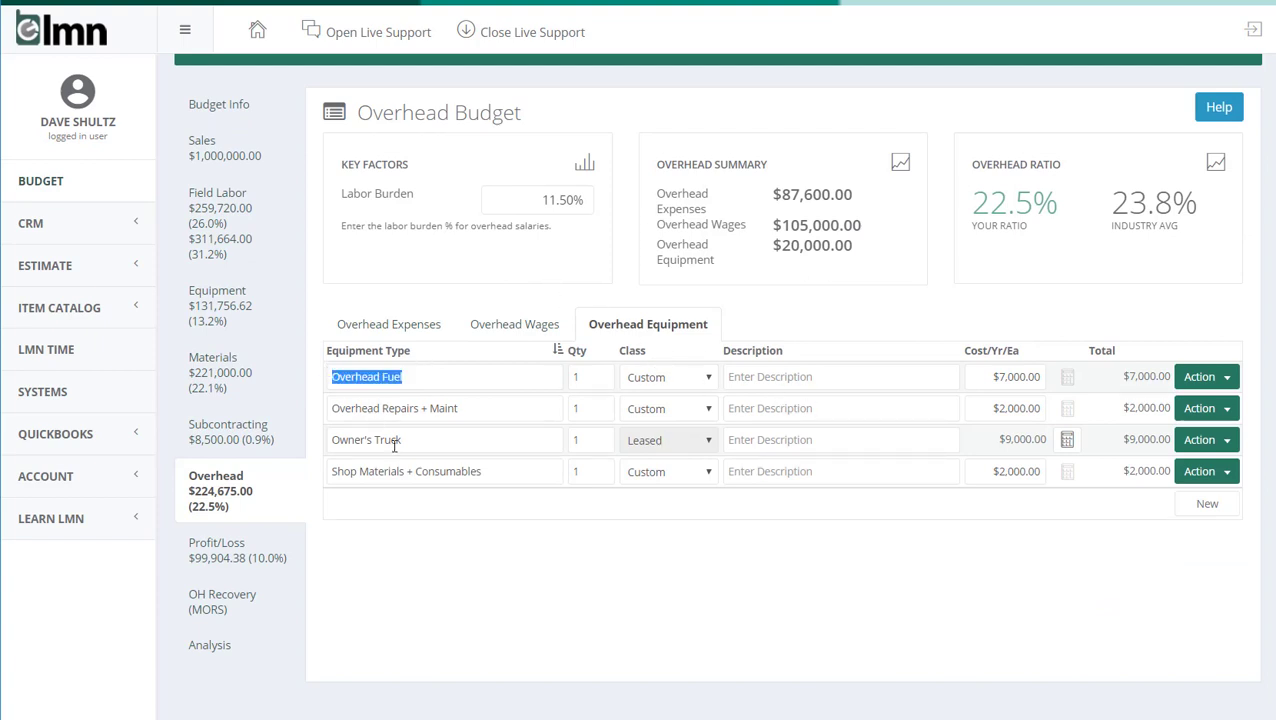
{"action": "left_click_drag", "start_coordinate": [488, 408], "coordinate": [326, 408]}
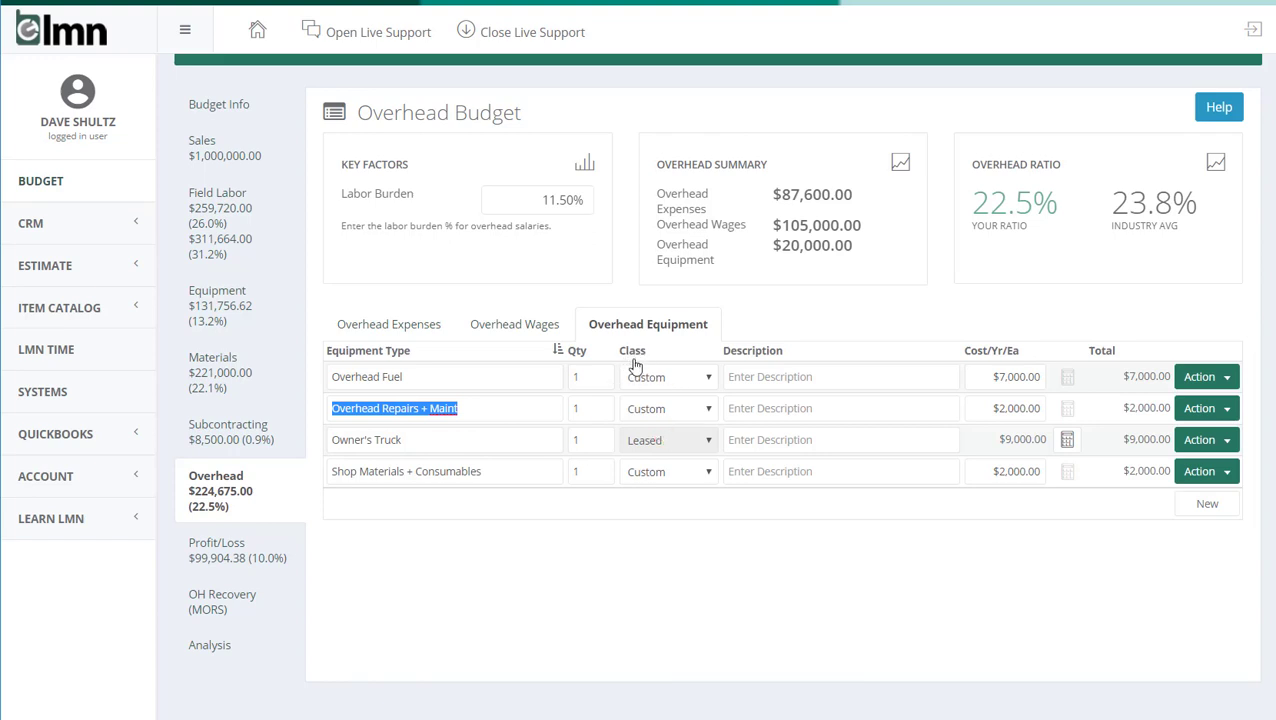
Step: Highlight the name and yearly cost of Overhead Fuel in the overhead equipment list for review
{"action": "left_click", "coordinate": [986, 375]}
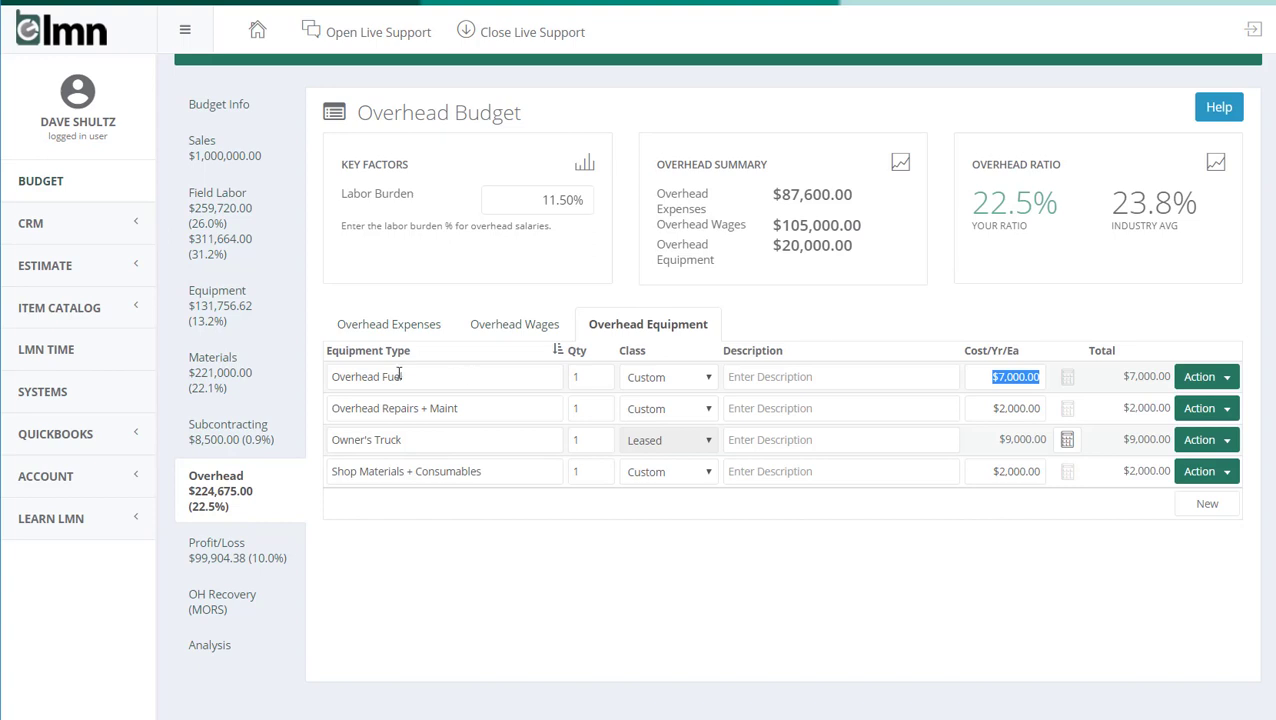
{"action": "left_click", "coordinate": [438, 374]}
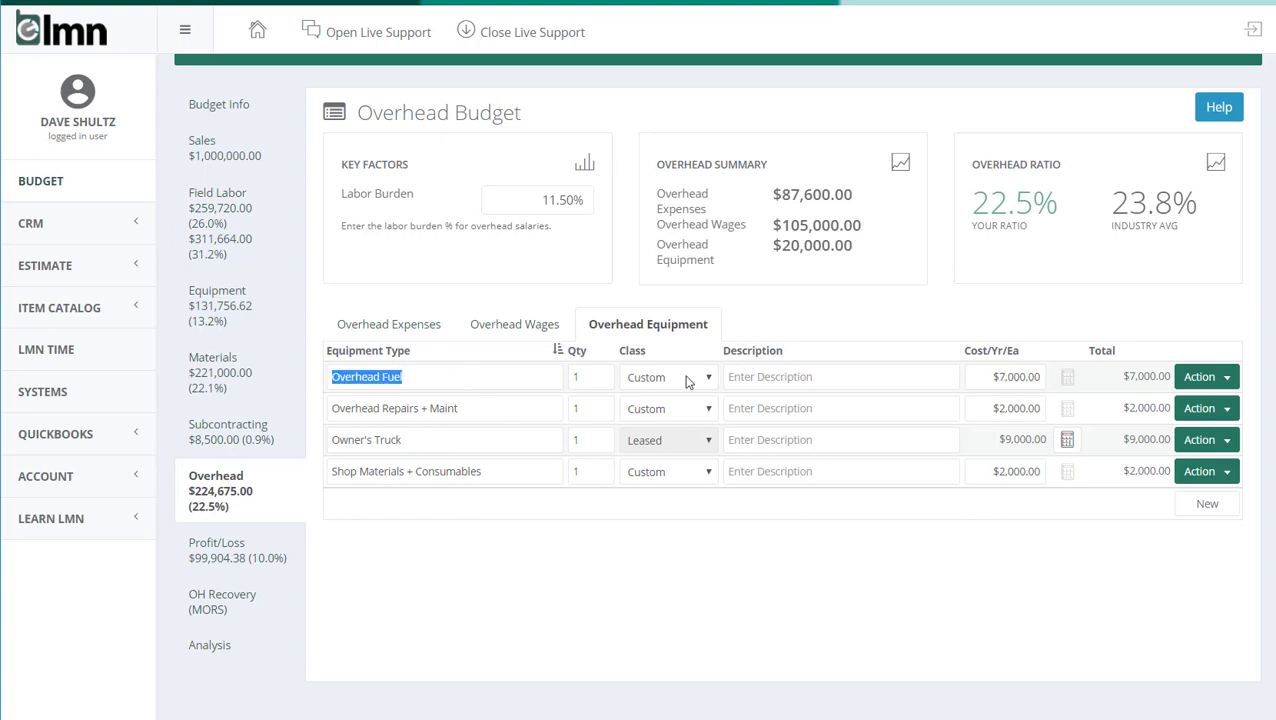
{"action": "left_click", "coordinate": [988, 377]}
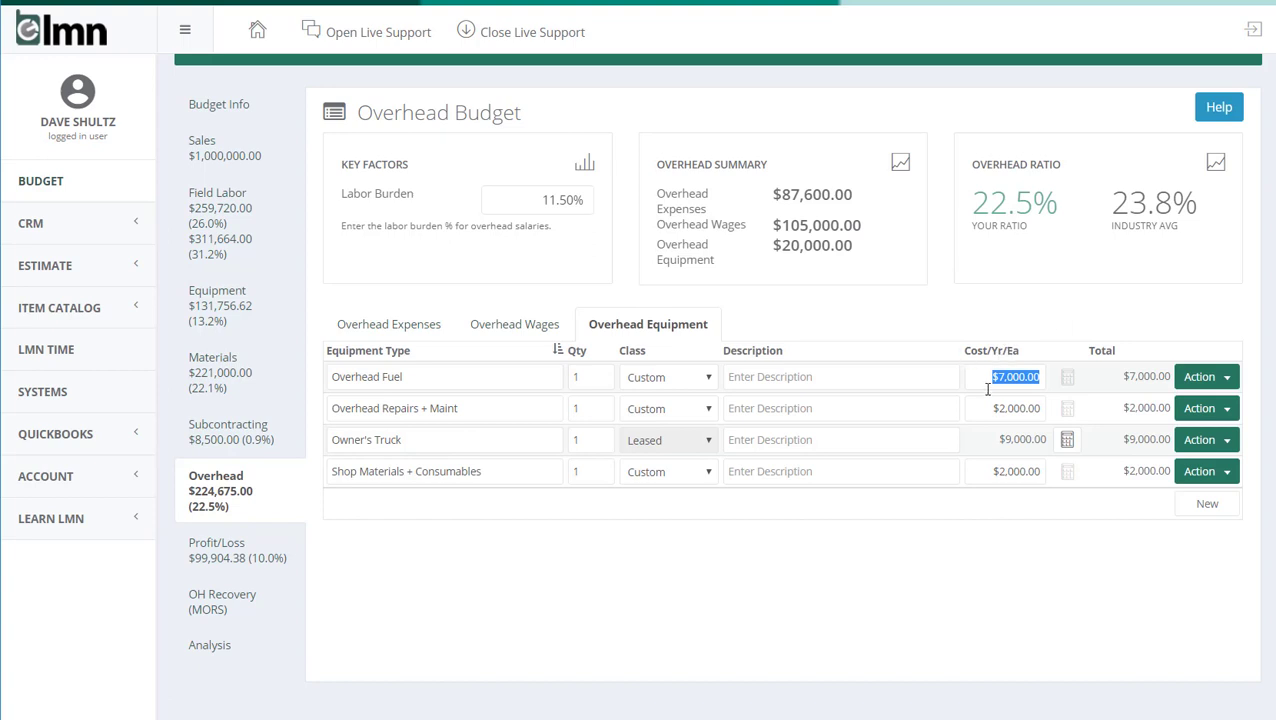
Step: Check the Forecast Fuel amount in the Equipment Budget against the Overhead Fuel yearly cost in the Overhead Budget
{"action": "left_click", "coordinate": [210, 313]}
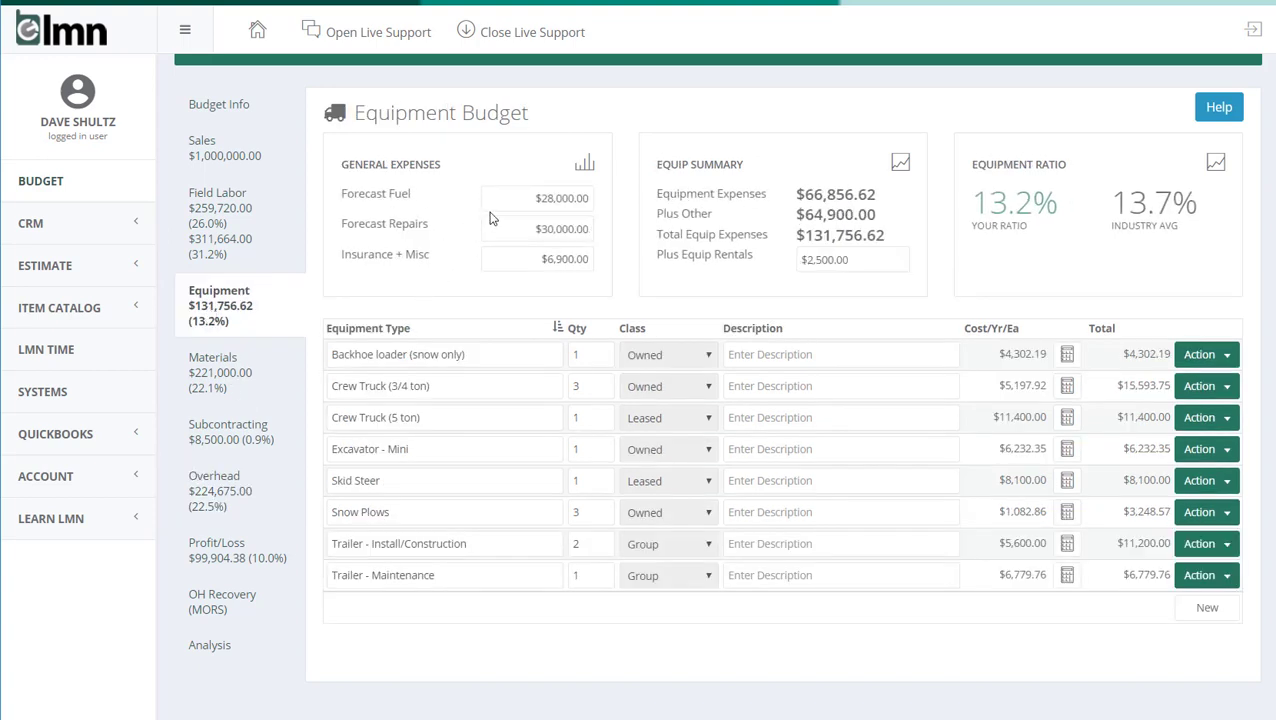
{"action": "left_click", "coordinate": [545, 201]}
{"action": "left_click", "coordinate": [201, 485]}
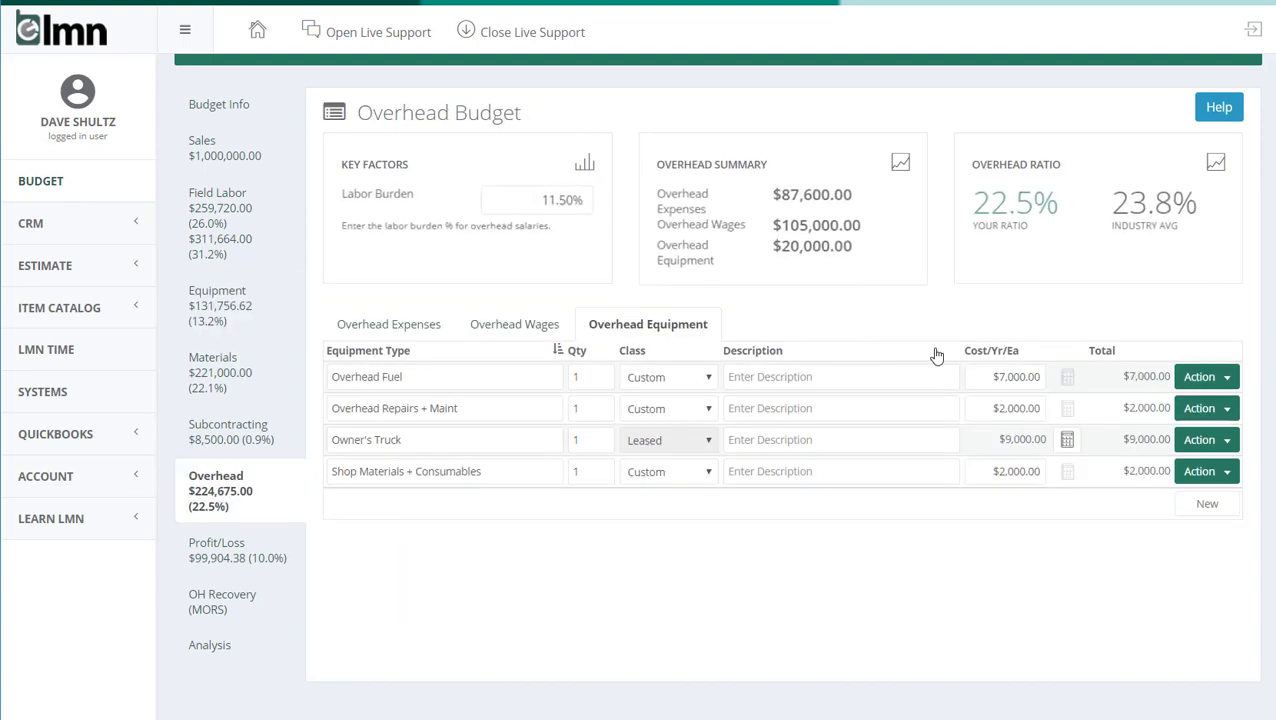
{"action": "left_click", "coordinate": [974, 370]}
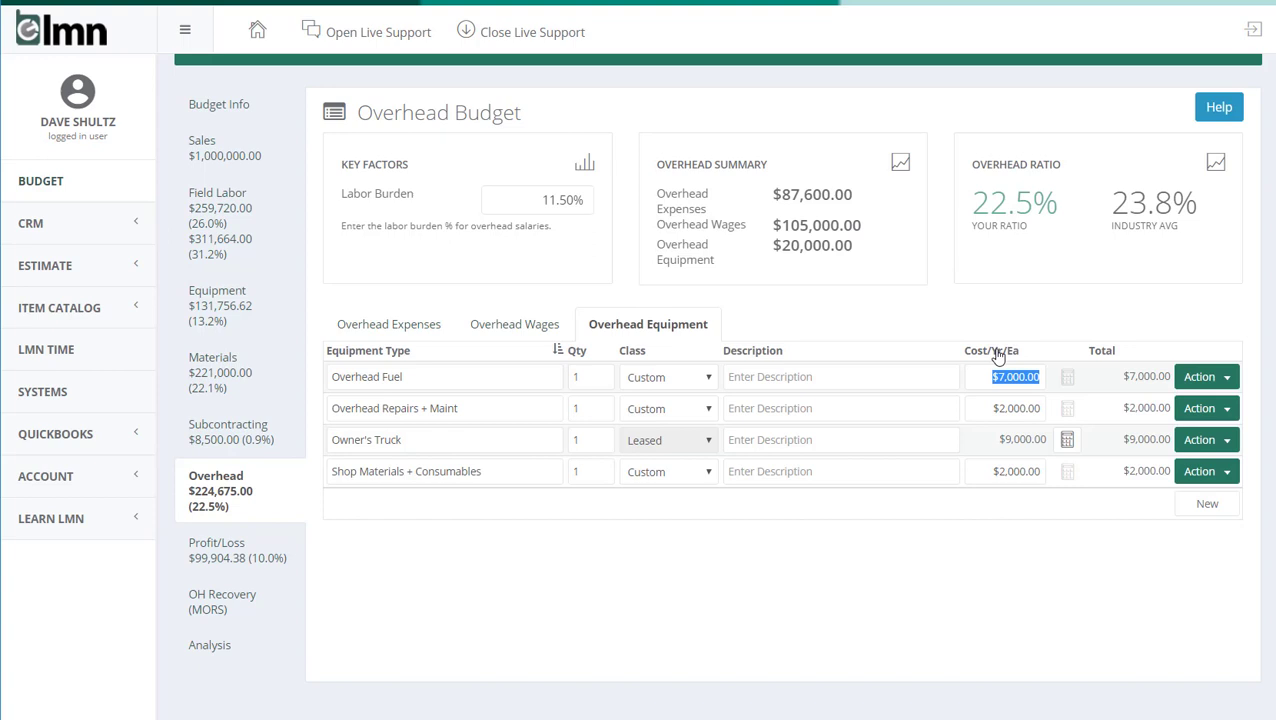
Step: Show the overhead expenses and inspect the available actions for Facilities-Utilities, closing them without changes and returning to the start of the list
{"action": "left_click", "coordinate": [384, 334]}
{"action": "scroll", "coordinate": [1050, 490], "scroll_direction": "down", "scroll_amount": 6}
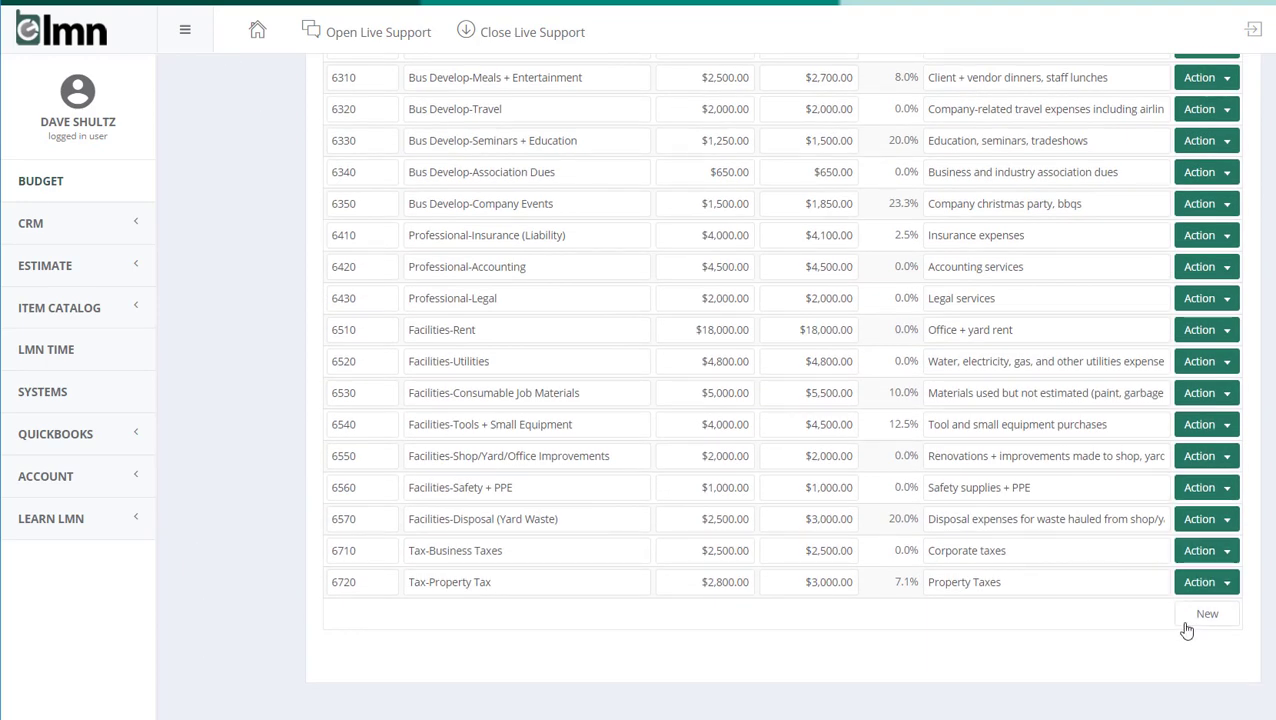
{"action": "left_click", "coordinate": [1235, 364]}
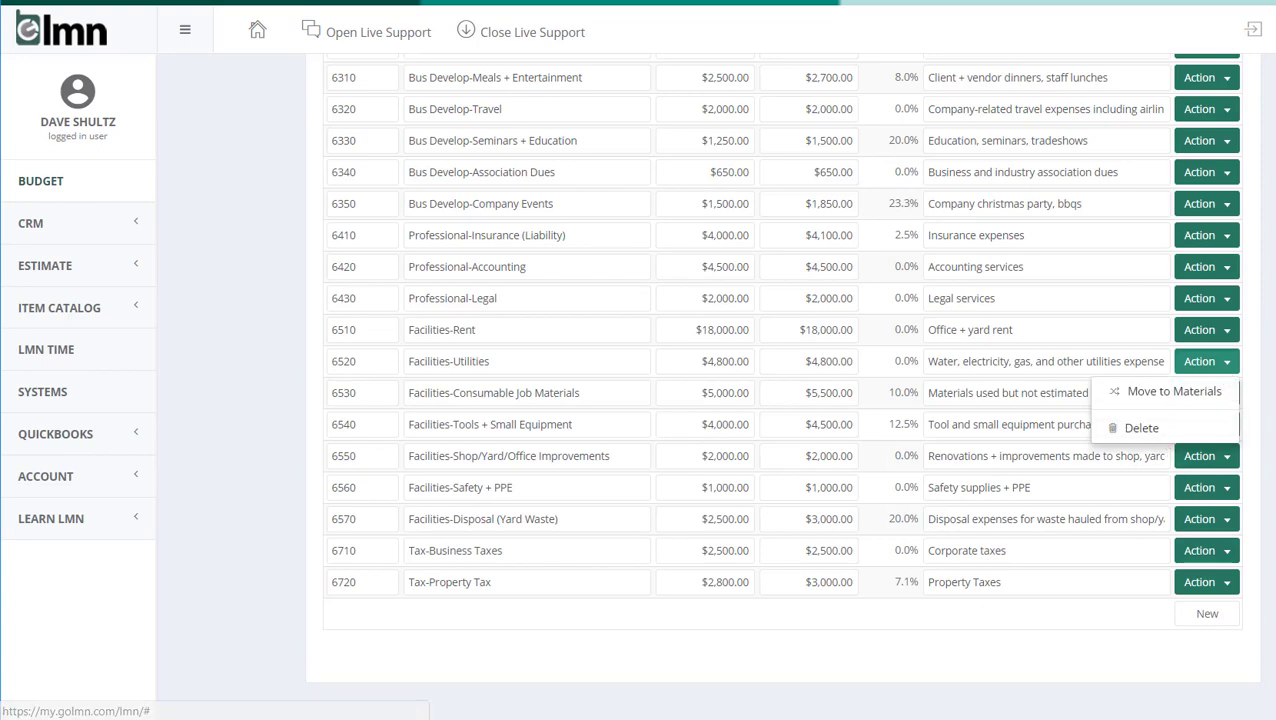
{"action": "left_click", "coordinate": [650, 670]}
{"action": "scroll", "coordinate": [373, 640], "scroll_direction": "up", "scroll_amount": 8}
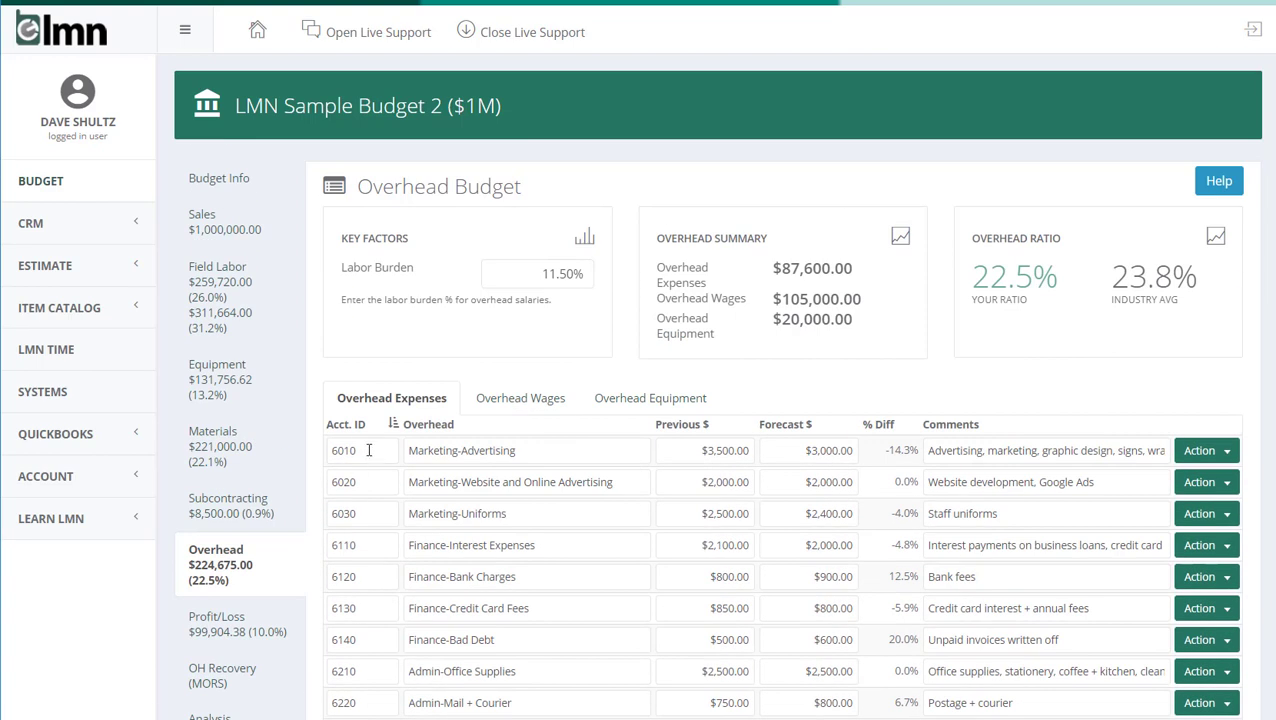